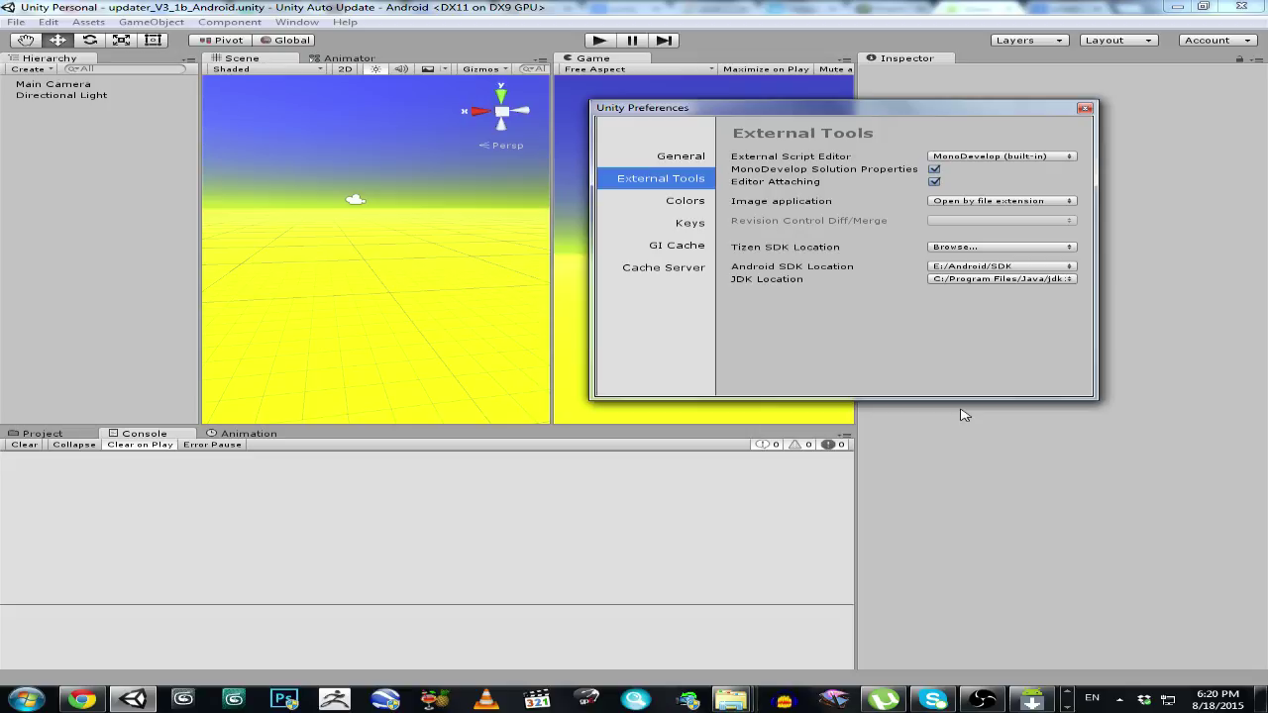
Bring Chrome with the Android SDK download page to the front
click(83, 699)
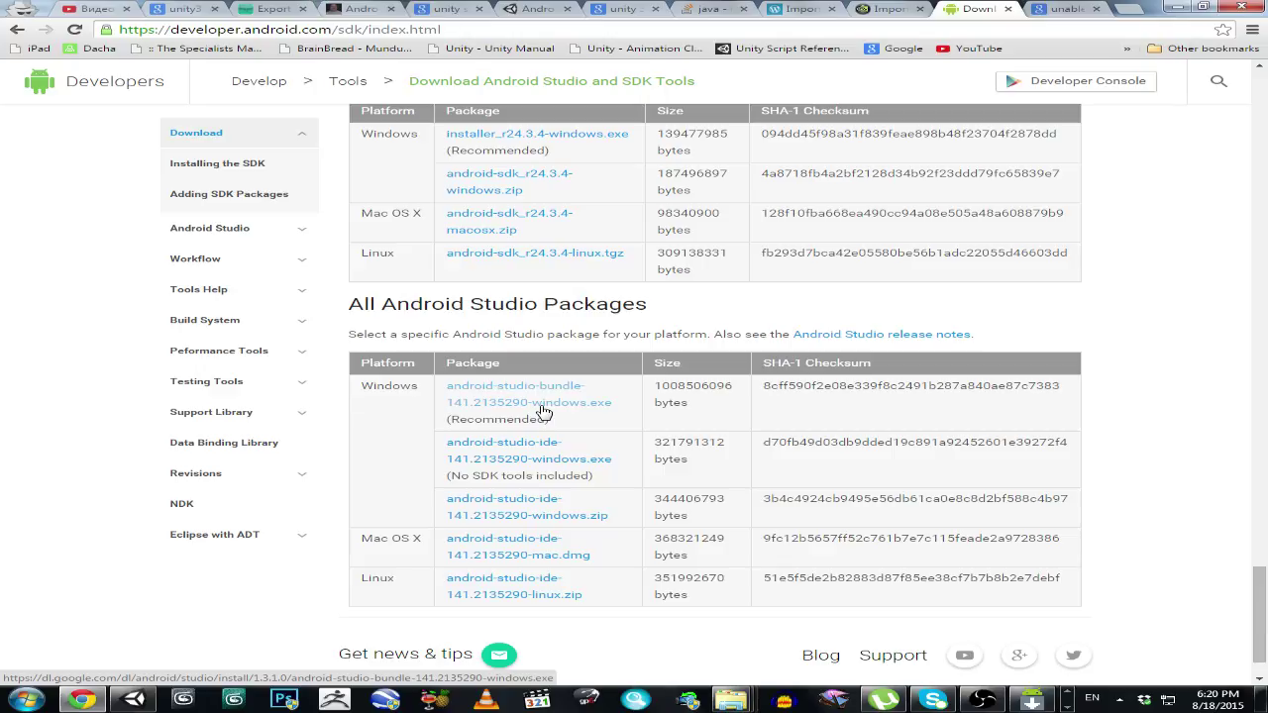
Open the Start menu to reach Computer after reviewing the Android Studio packages
click(25, 698)
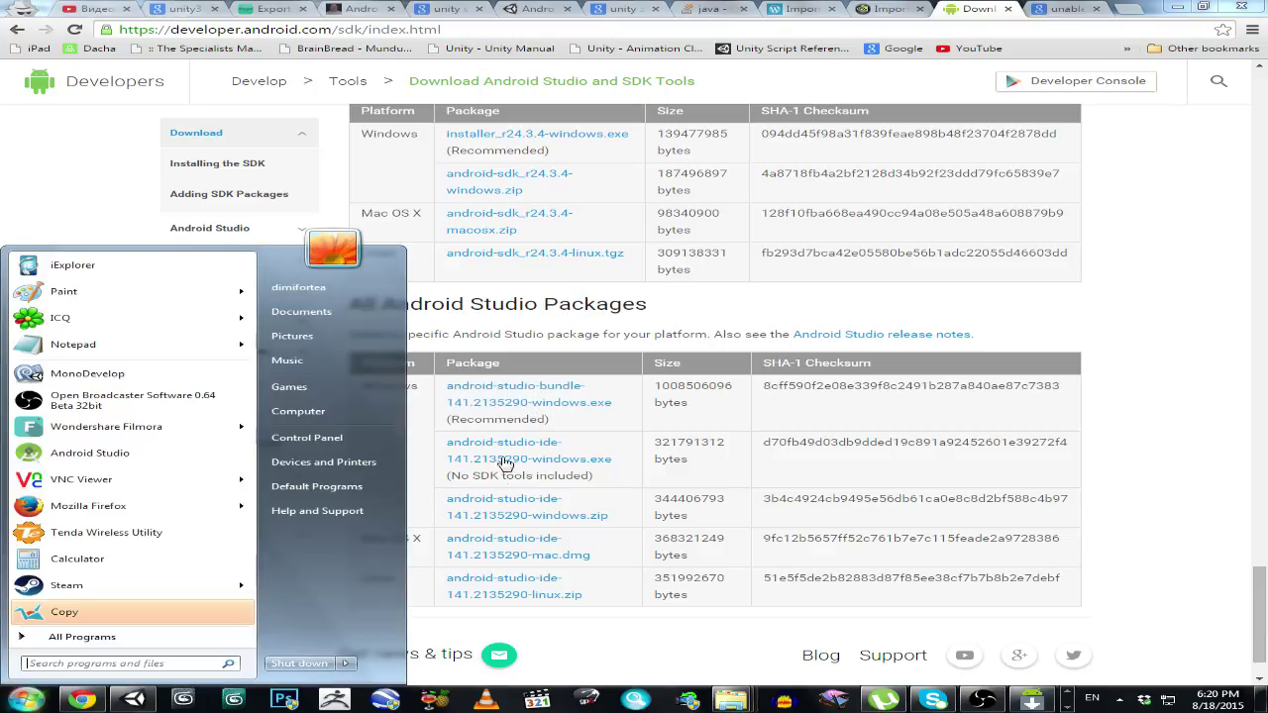
Open Computer and go to the E:\Android folder via the address bar
click(319, 412)
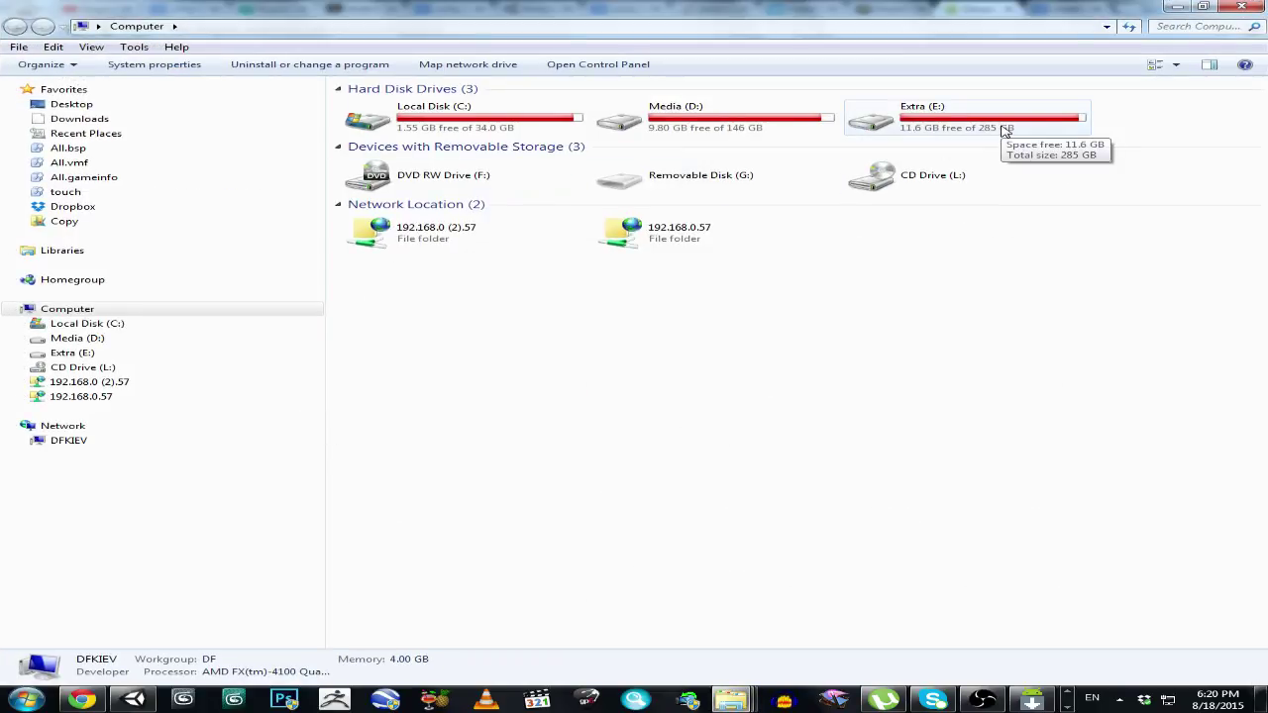
click(324, 28)
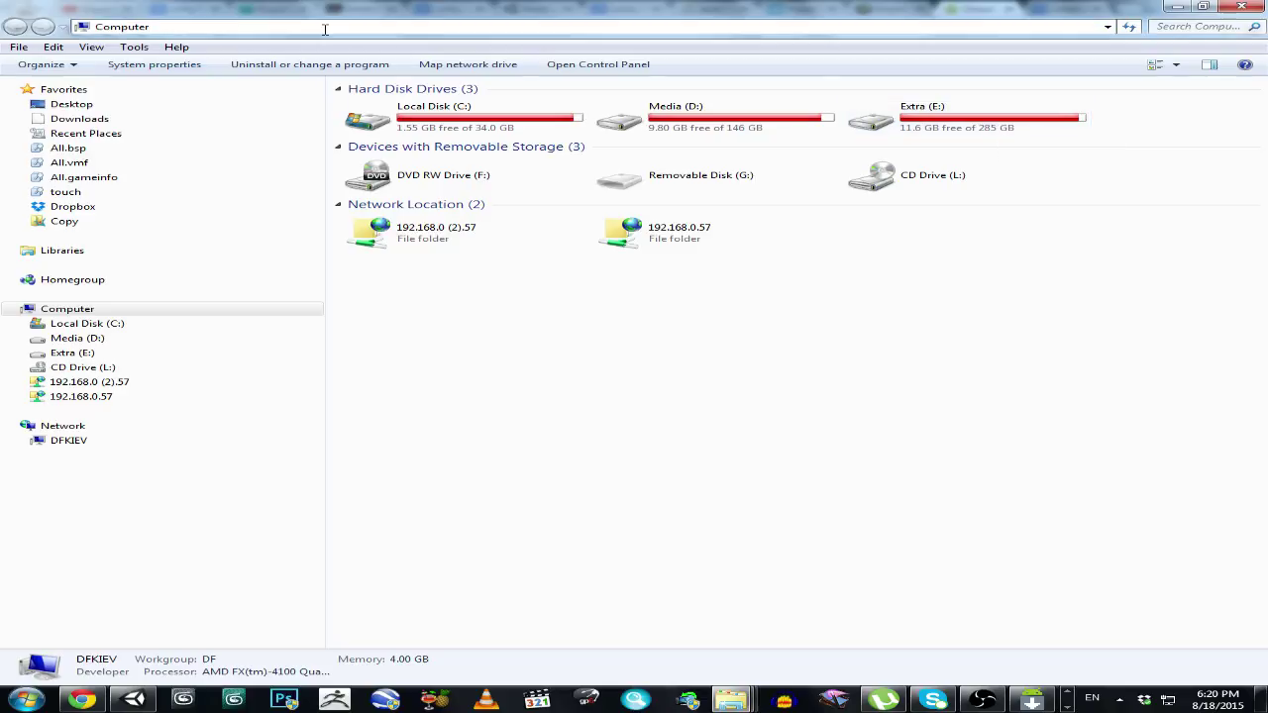
key(BackSpace)
key(BackSpace)
key(BackSpace)
key(BackSpace)
key(BackSpace)
key(BackSpace)
key(BackSpace)
key(BackSpace)
text(e)
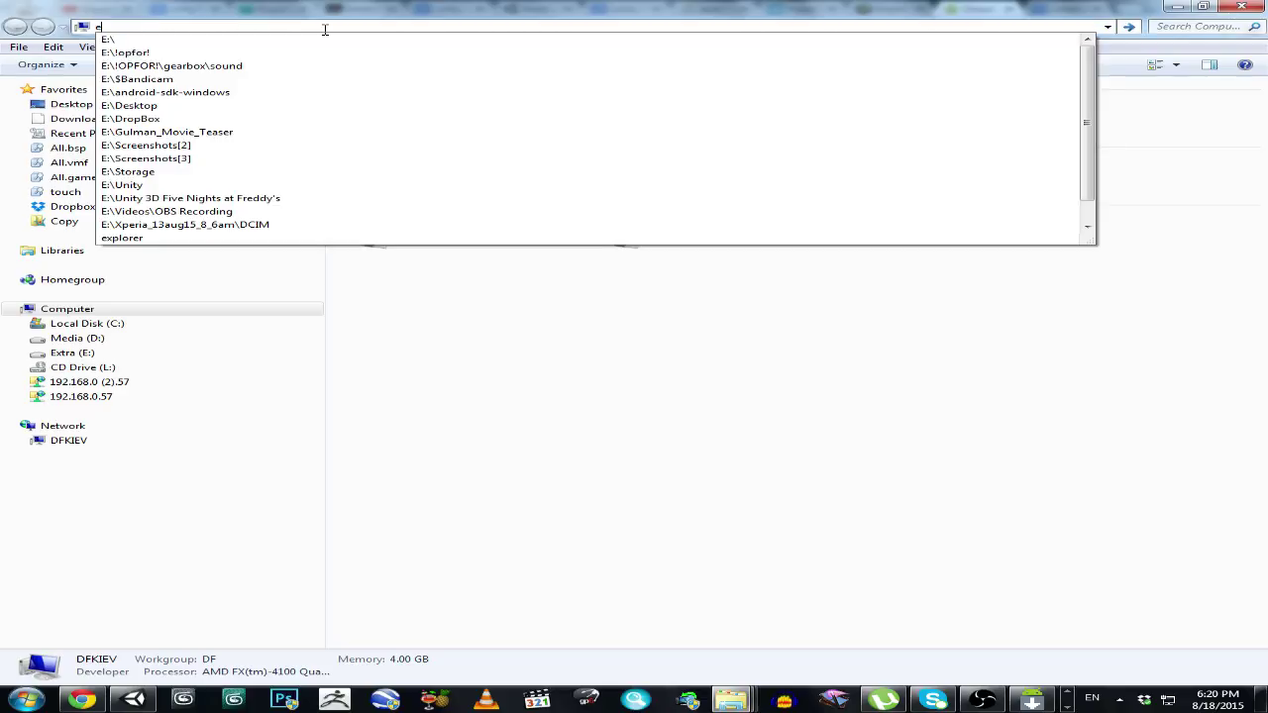
text(:\a)
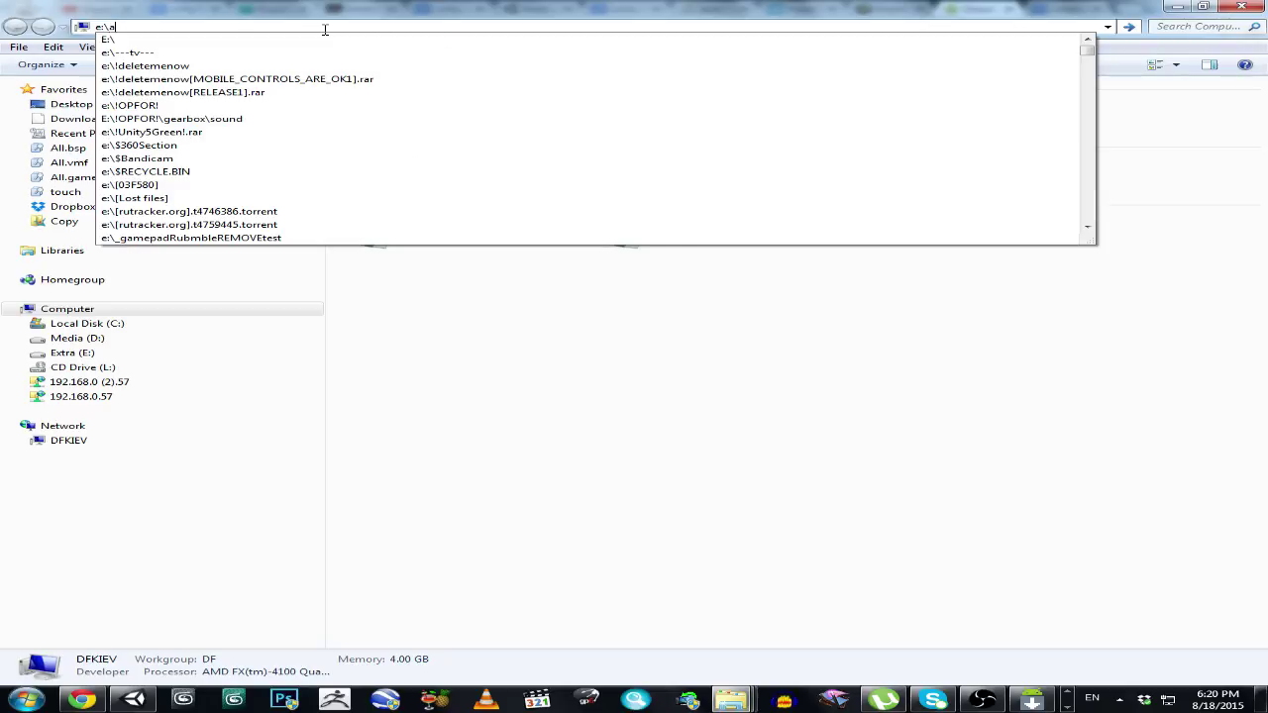
text(ndroid)
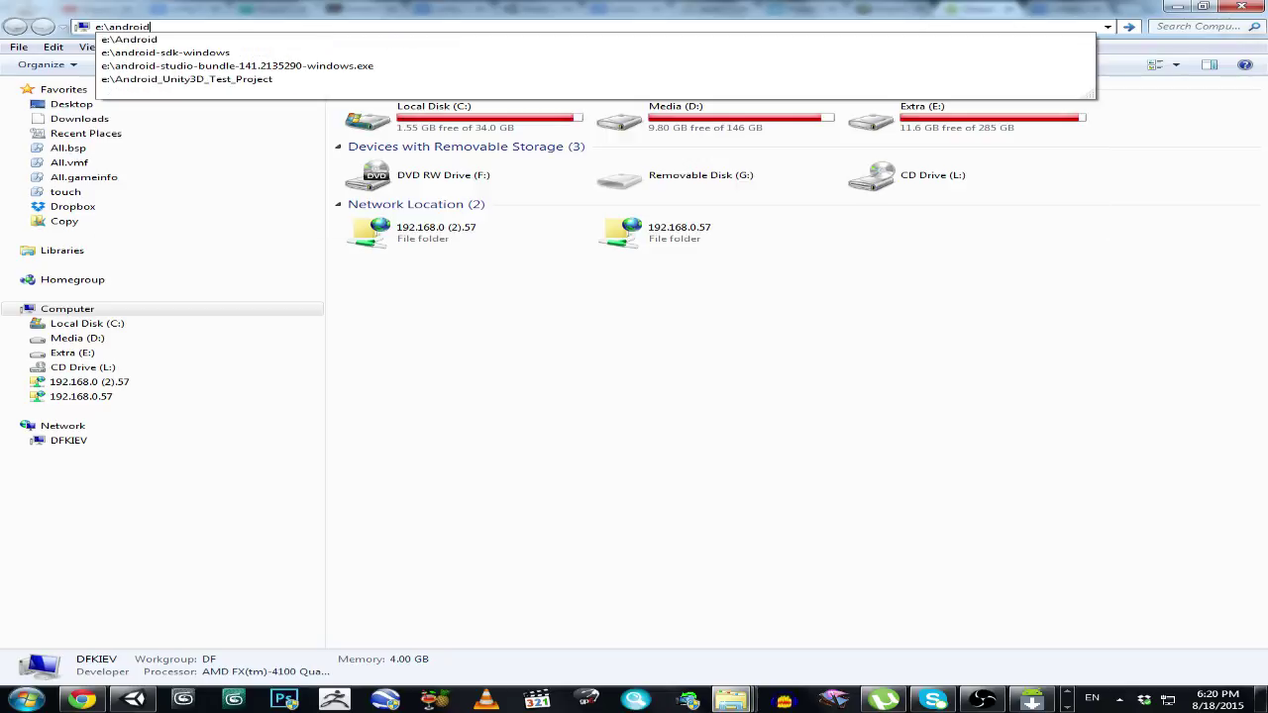
key(Return)
Look inside the SDK and Studio folders, returning to E:\Android each time
click(399, 109)
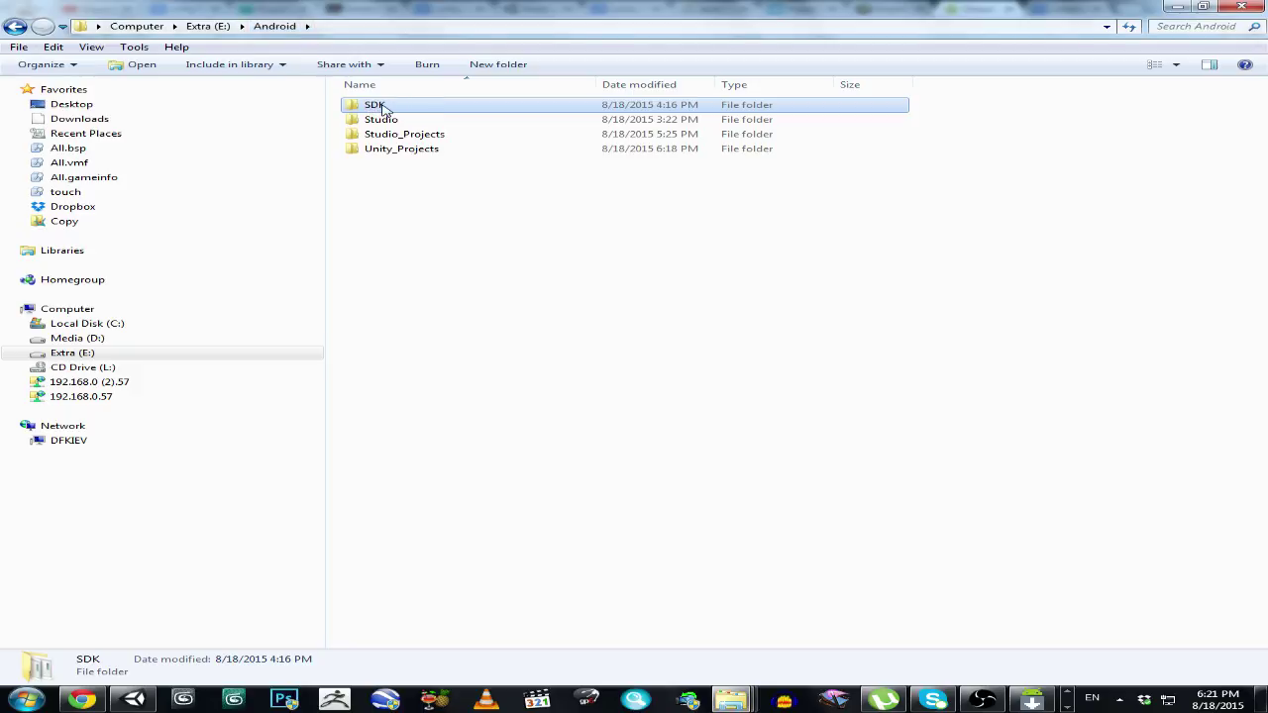
double_click(381, 109)
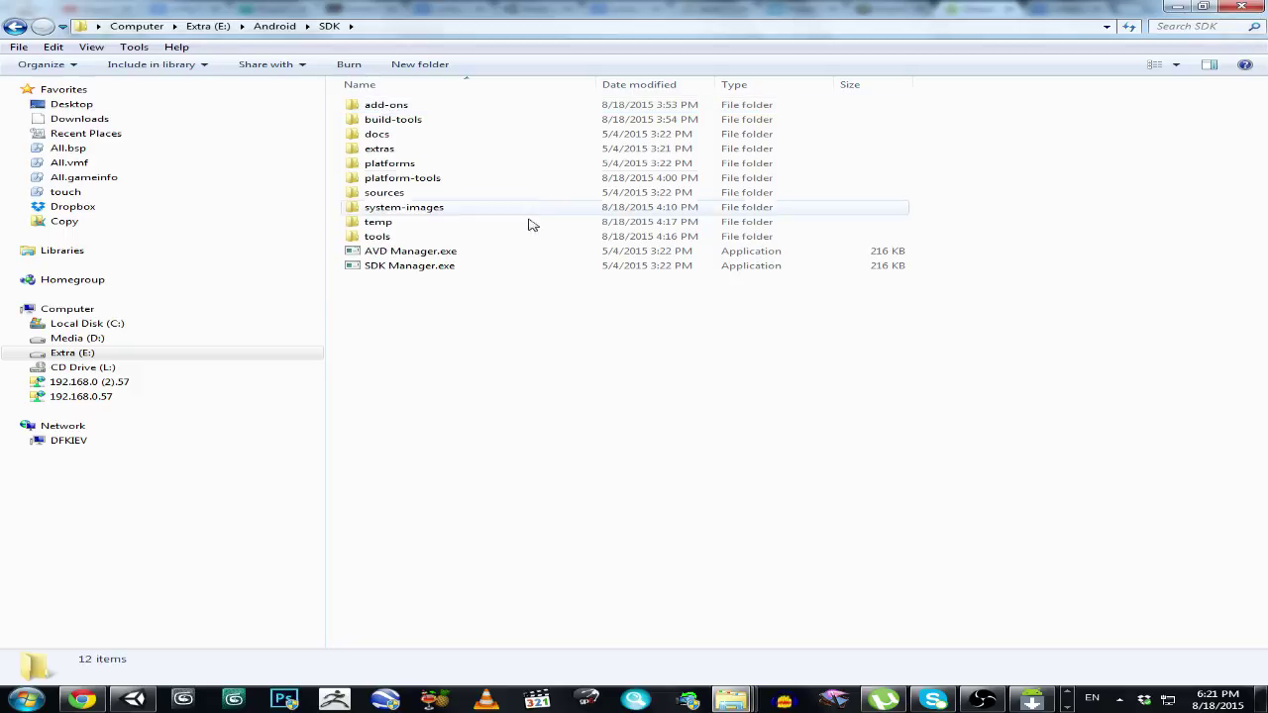
click(275, 26)
double_click(383, 119)
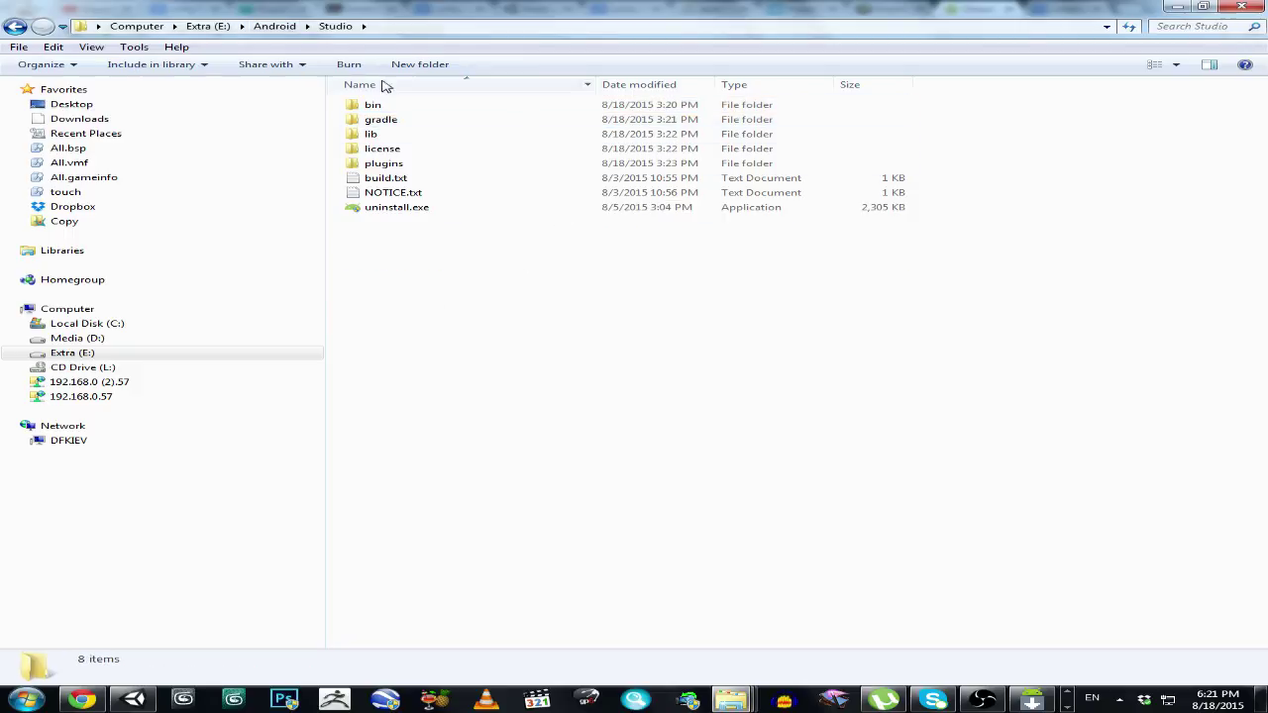
click(275, 26)
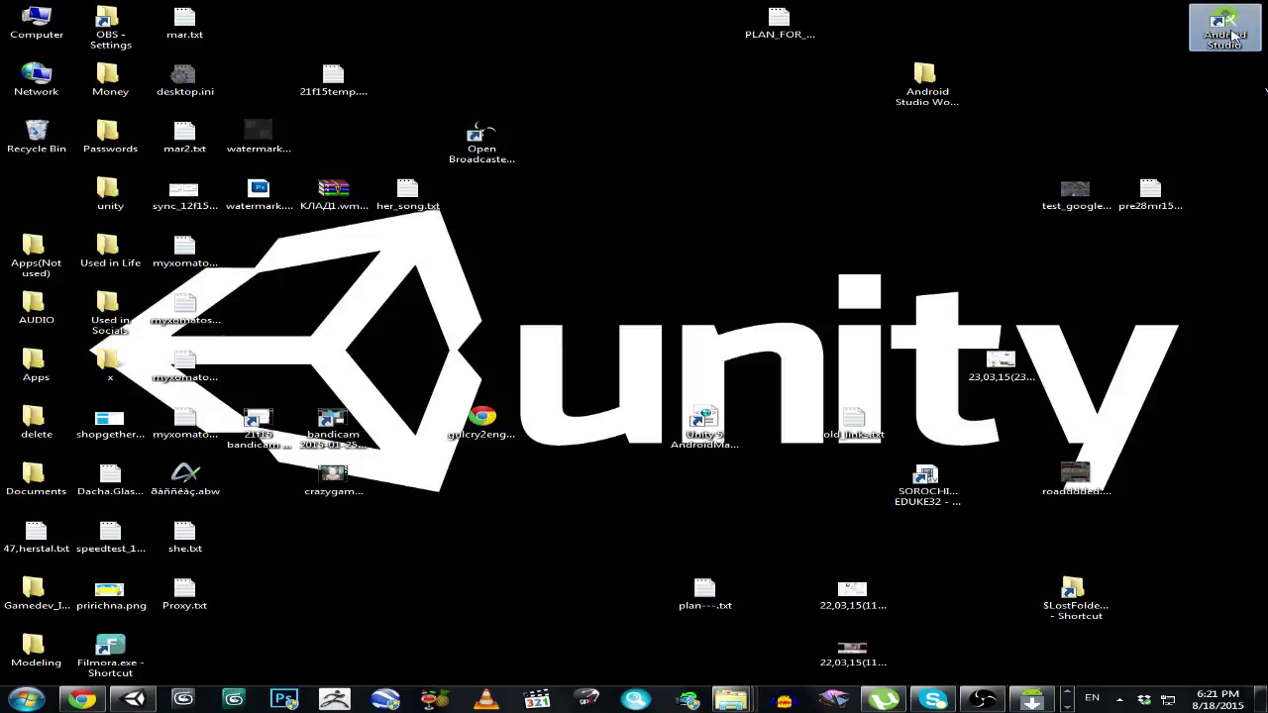
Open Advanced system settings through Computer's Properties in the Start menu
click(5, 702)
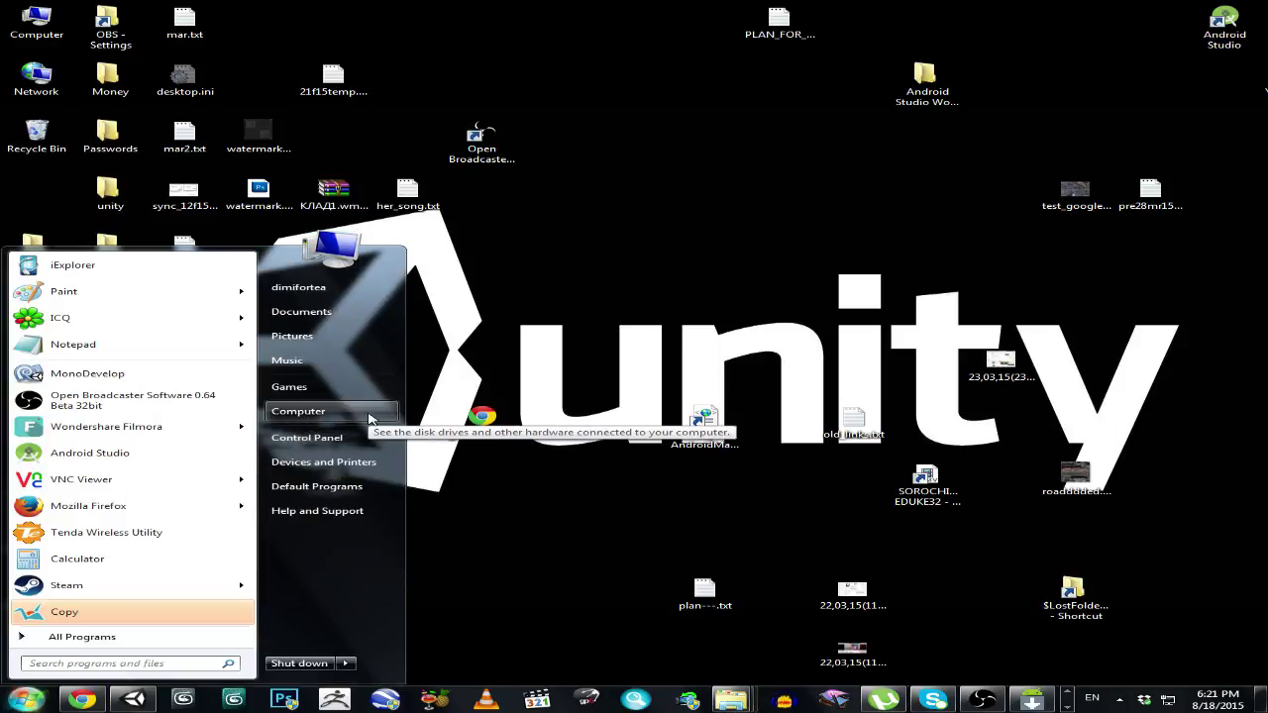
click(382, 413)
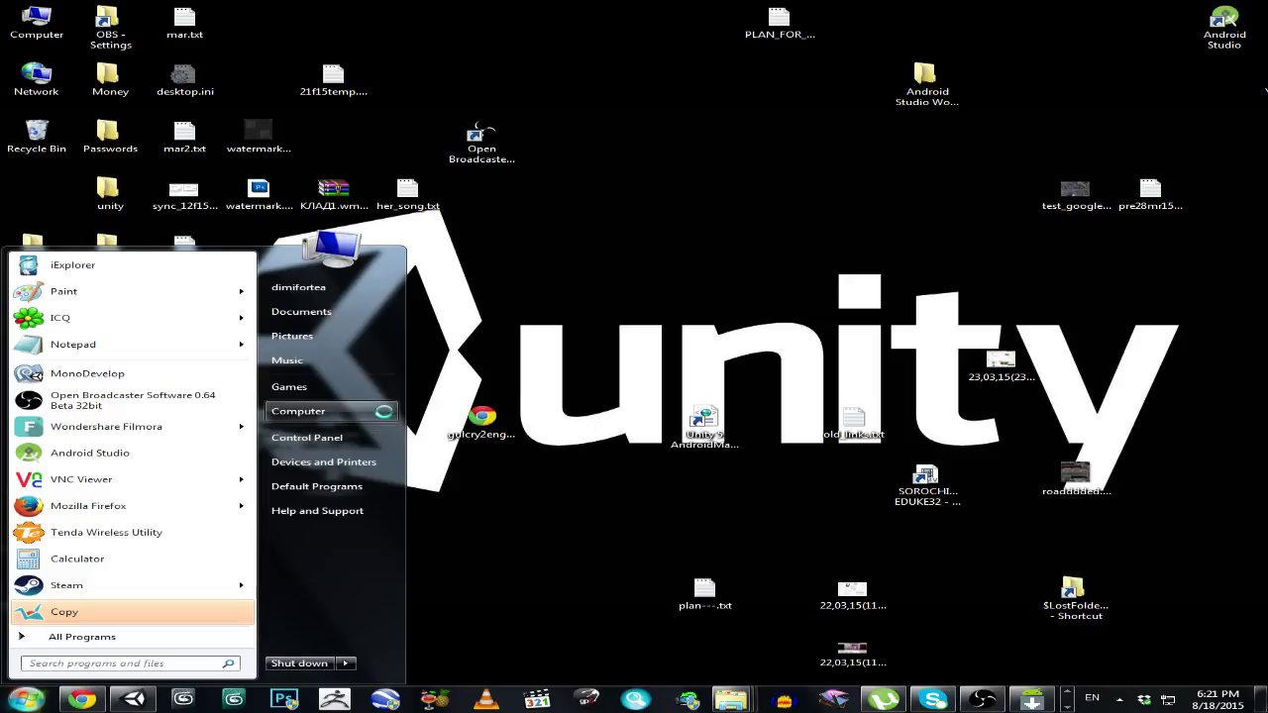
right_click(383, 411)
click(501, 531)
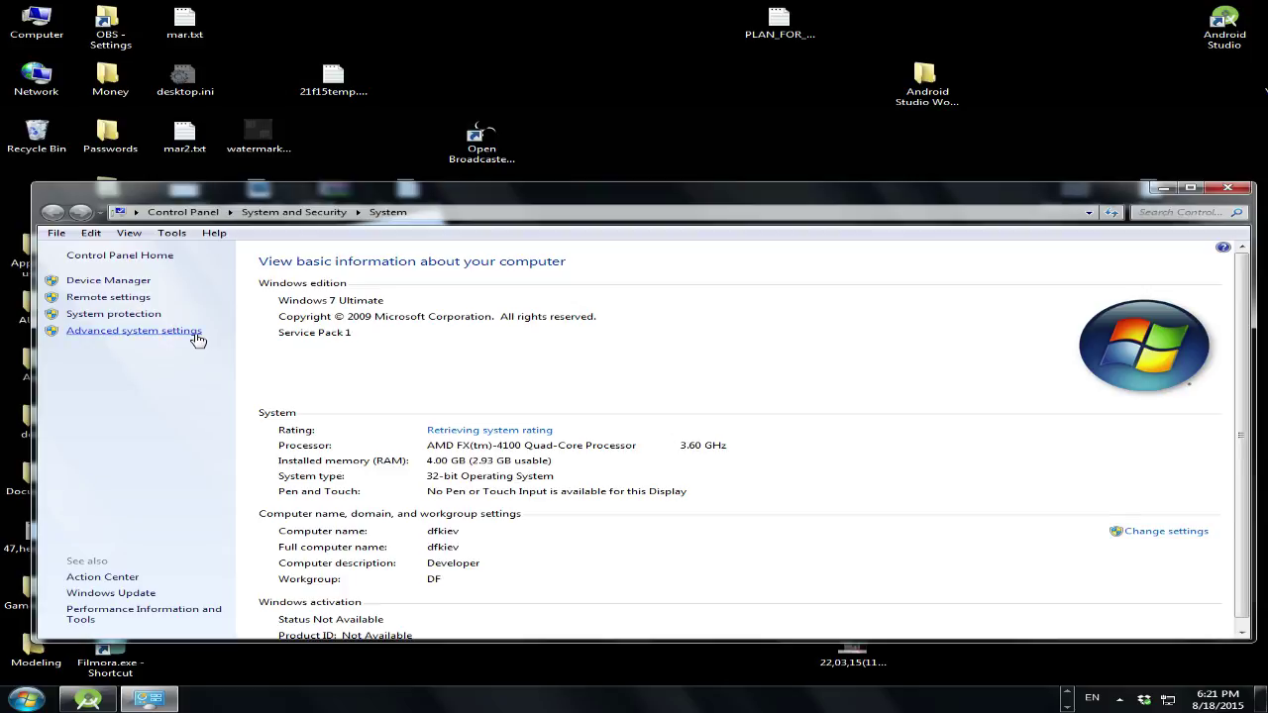
click(197, 337)
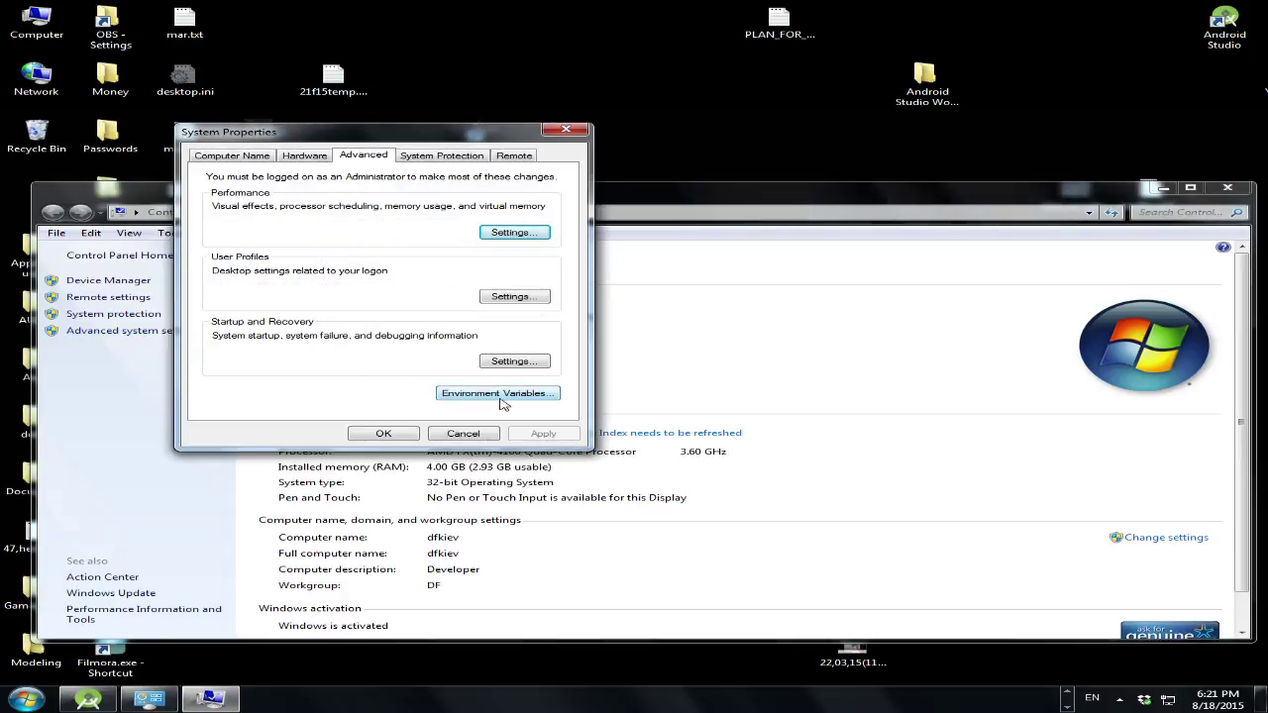
Copy the JDK_HOME environment variable's path from its edit window
click(553, 397)
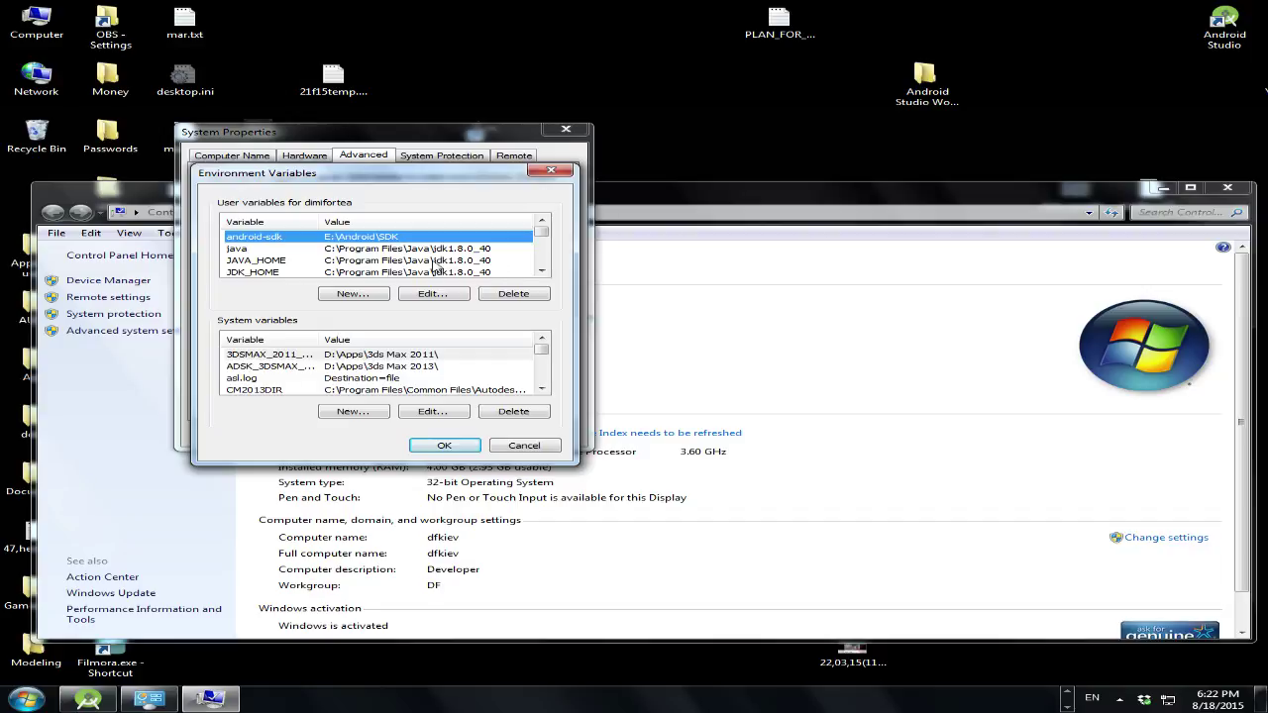
click(364, 273)
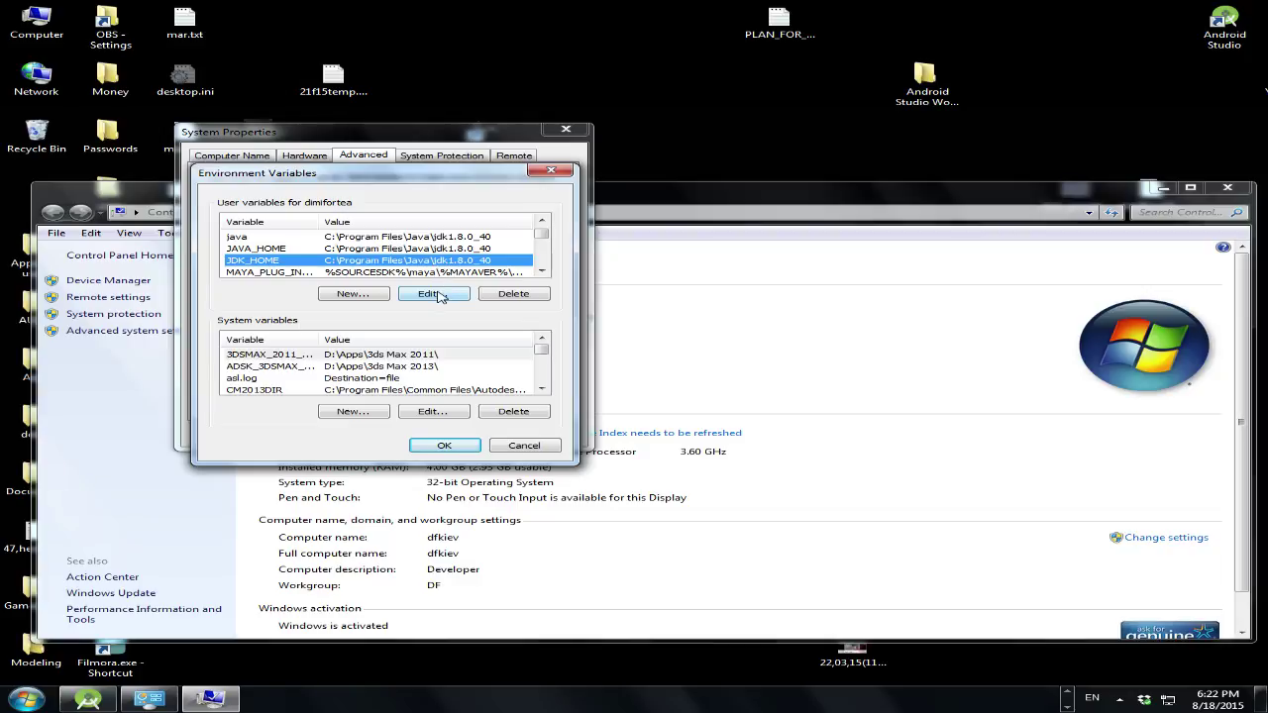
click(441, 296)
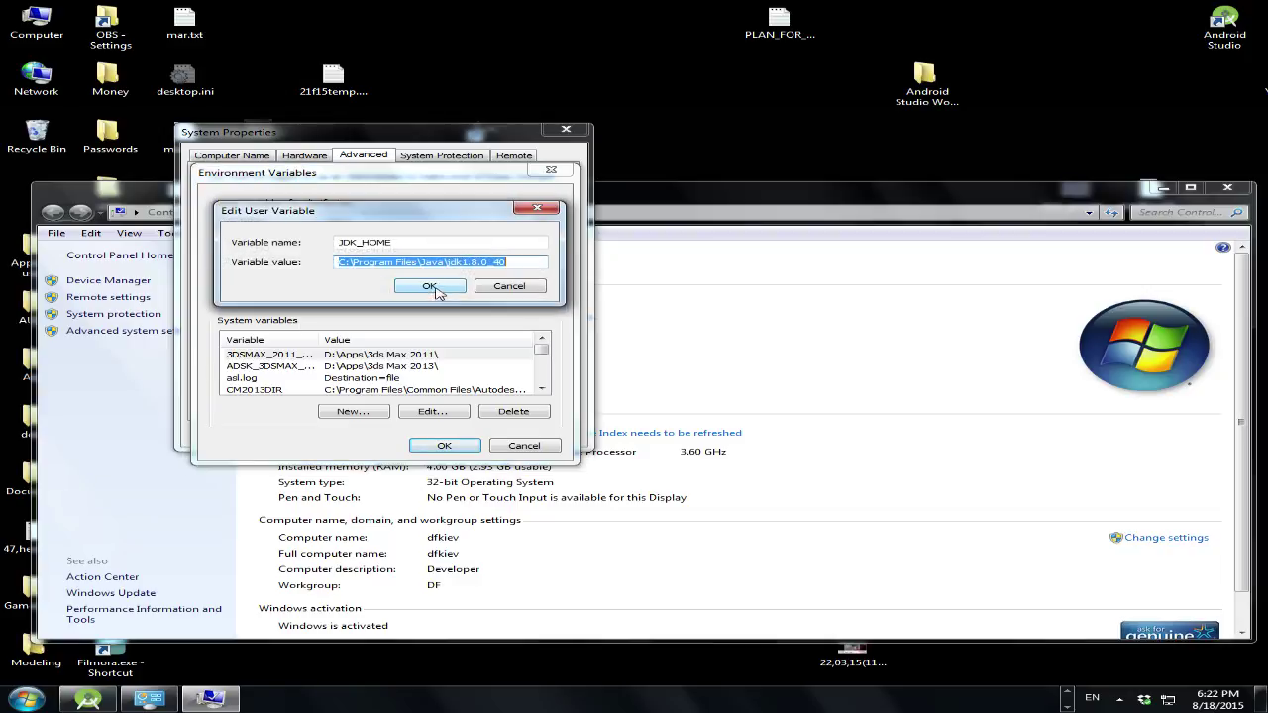
right_click(425, 264)
click(467, 313)
Close the variable editor, Environment Variables, System Properties and System windows
click(537, 208)
click(551, 169)
click(565, 129)
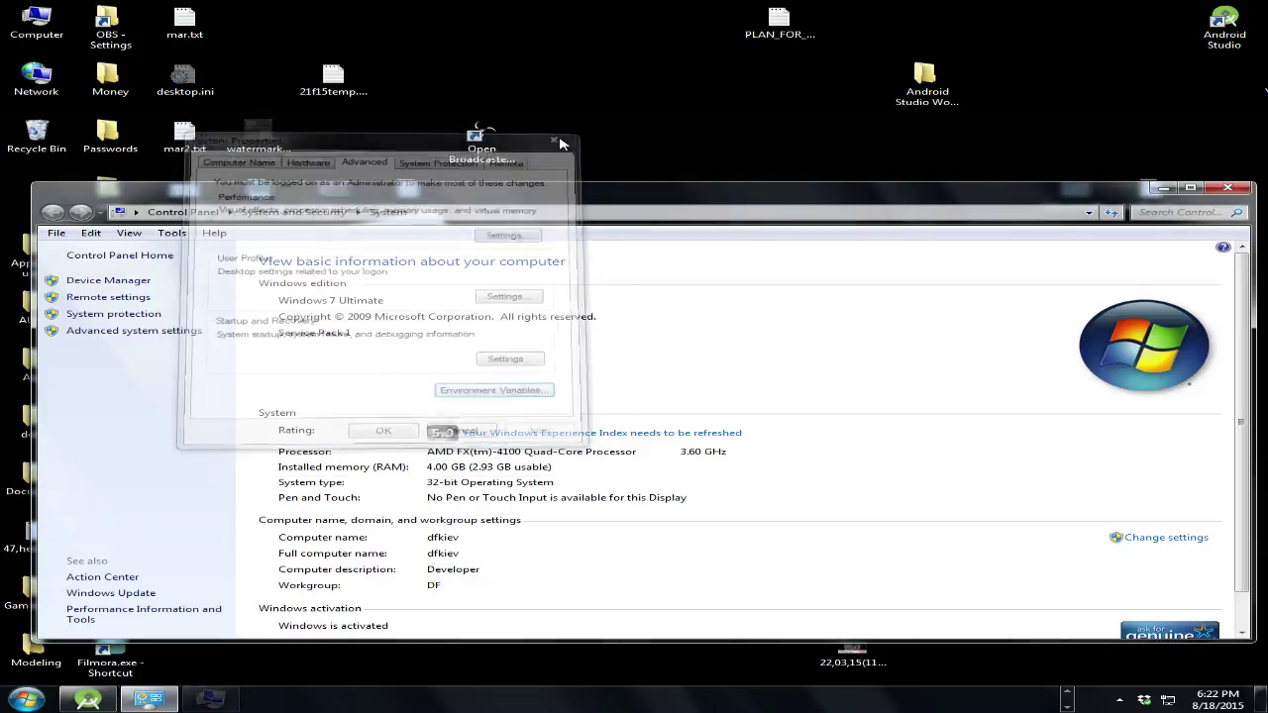
click(1228, 187)
Open Computer and paste the copied JDK path to reach the jdk1.8.0_40 folder
click(25, 701)
click(327, 411)
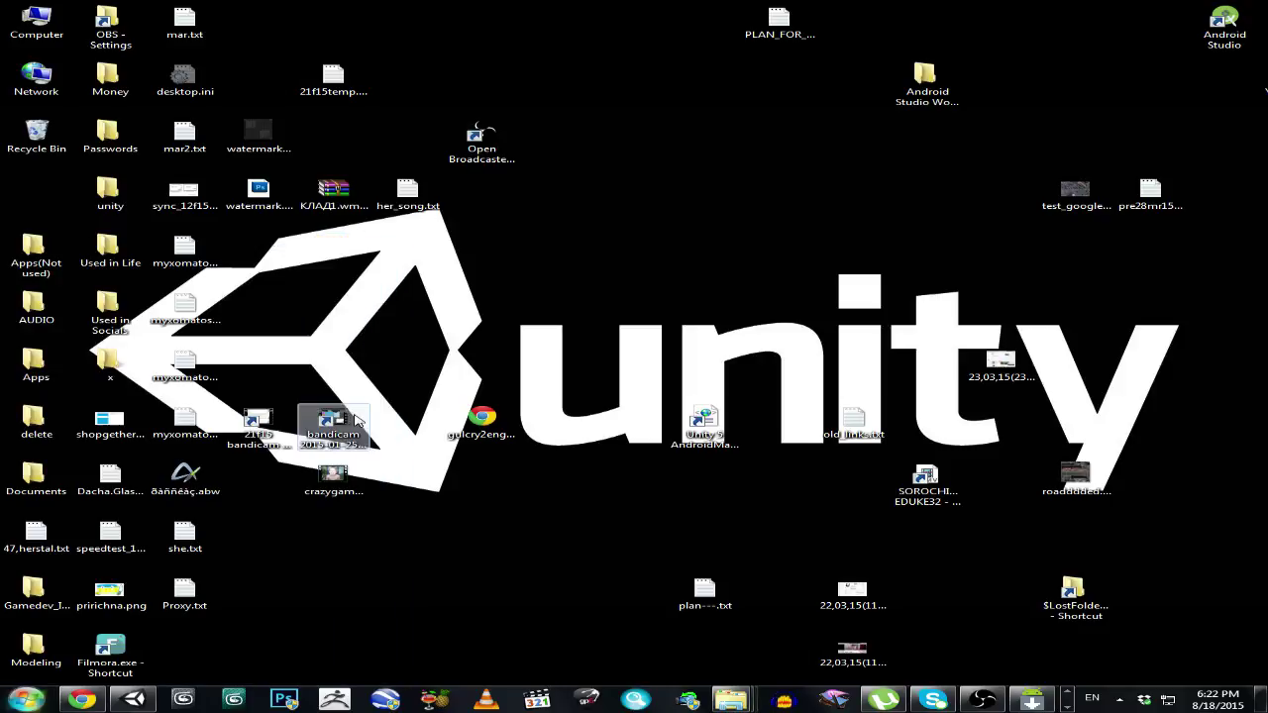
click(351, 26)
key(ctrl+v)
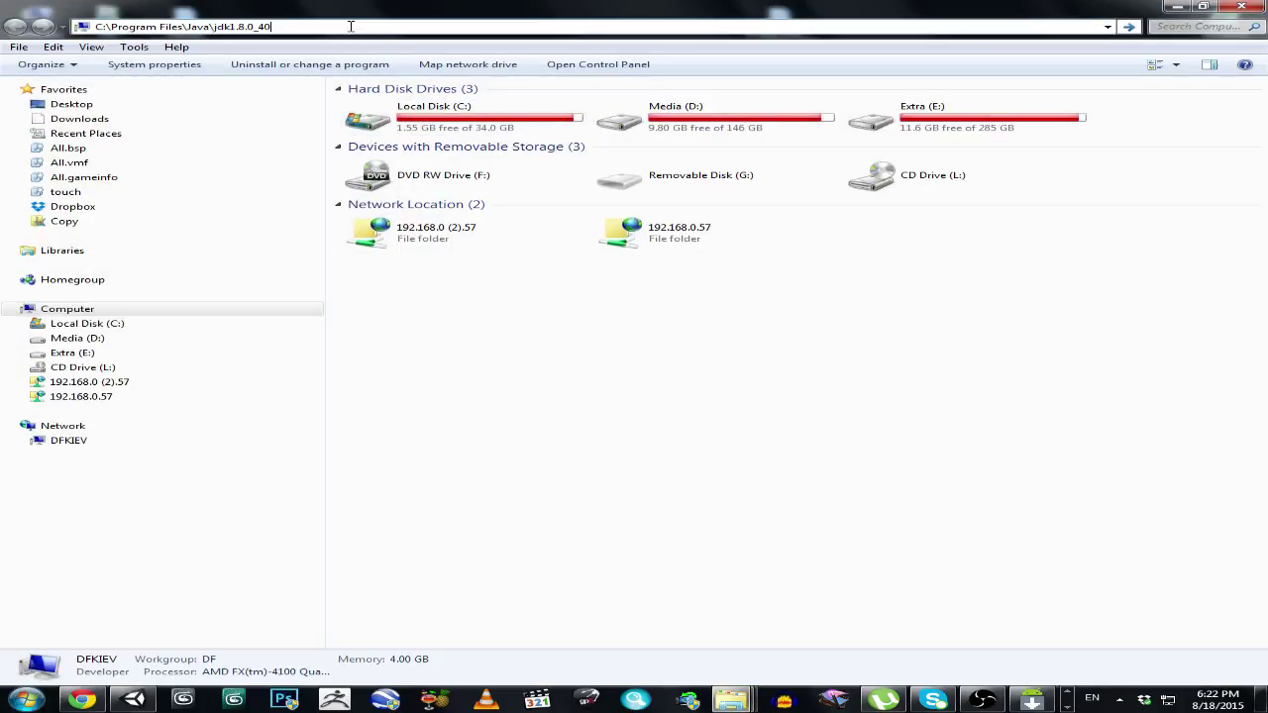
key(Return)
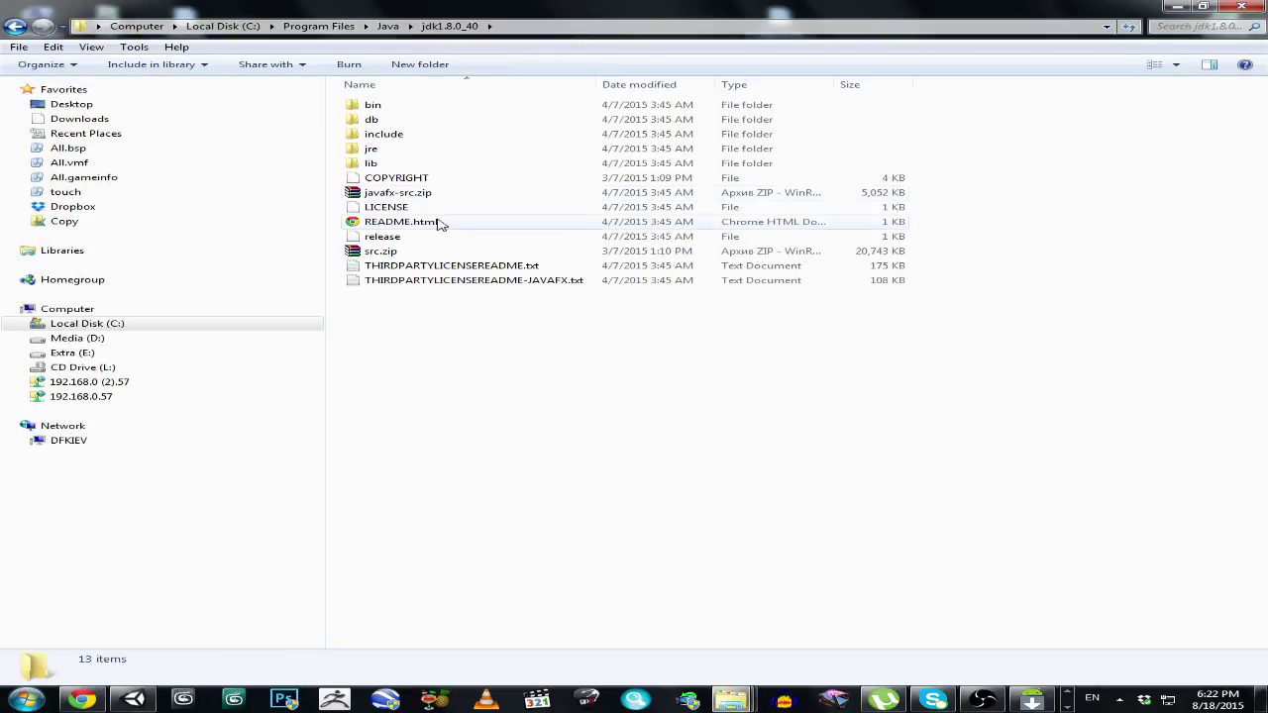
Browse the JDK's bin and lib folders and jre1.8.0_40, then close Explorer
click(411, 106)
click(416, 120)
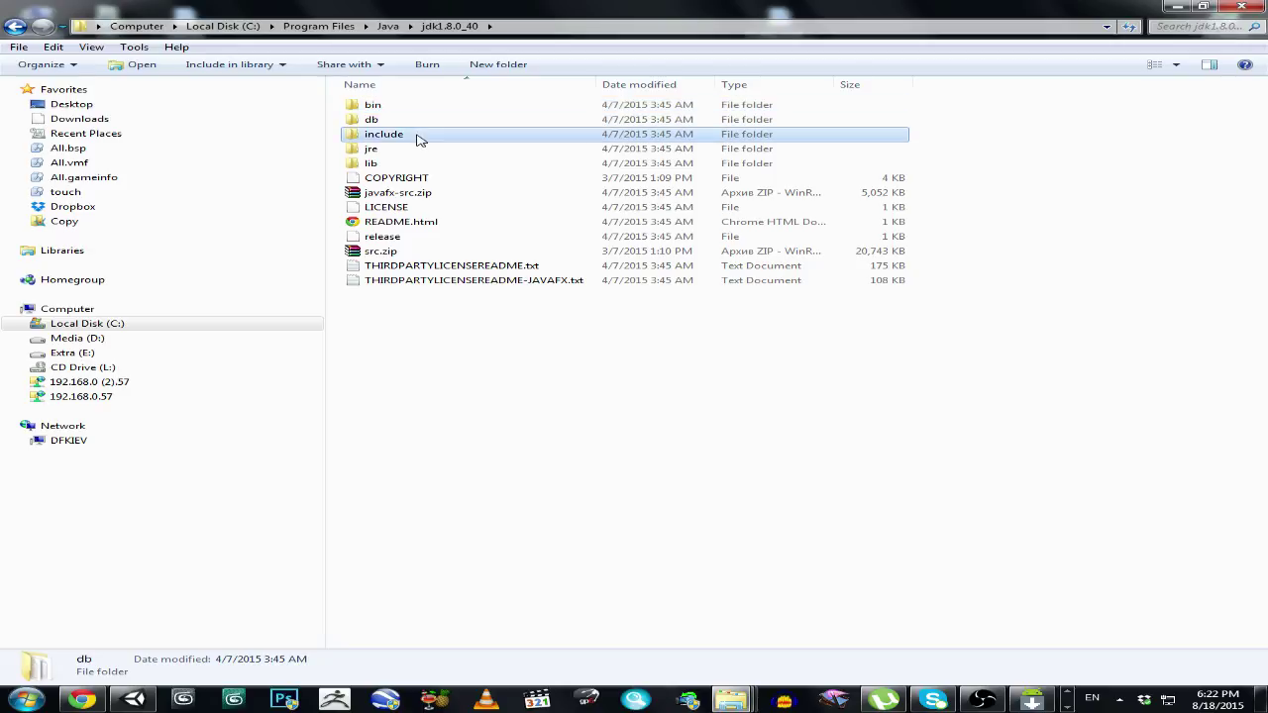
click(421, 148)
click(409, 165)
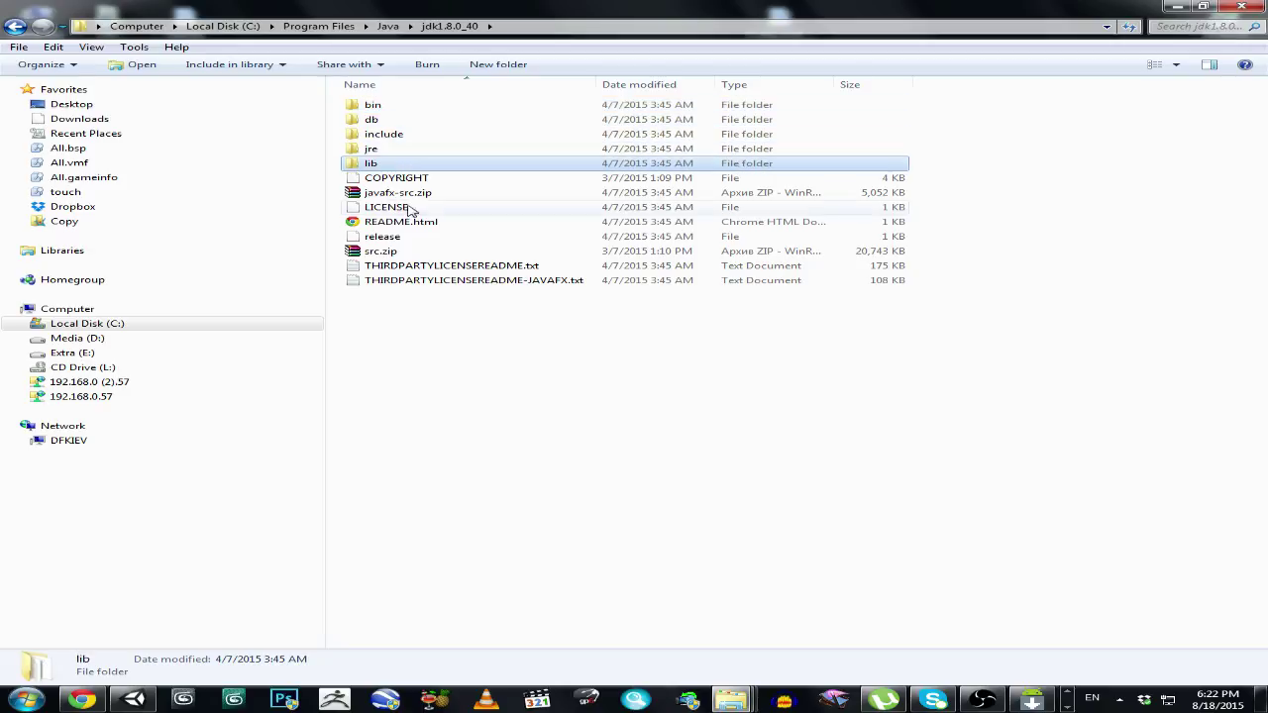
click(387, 27)
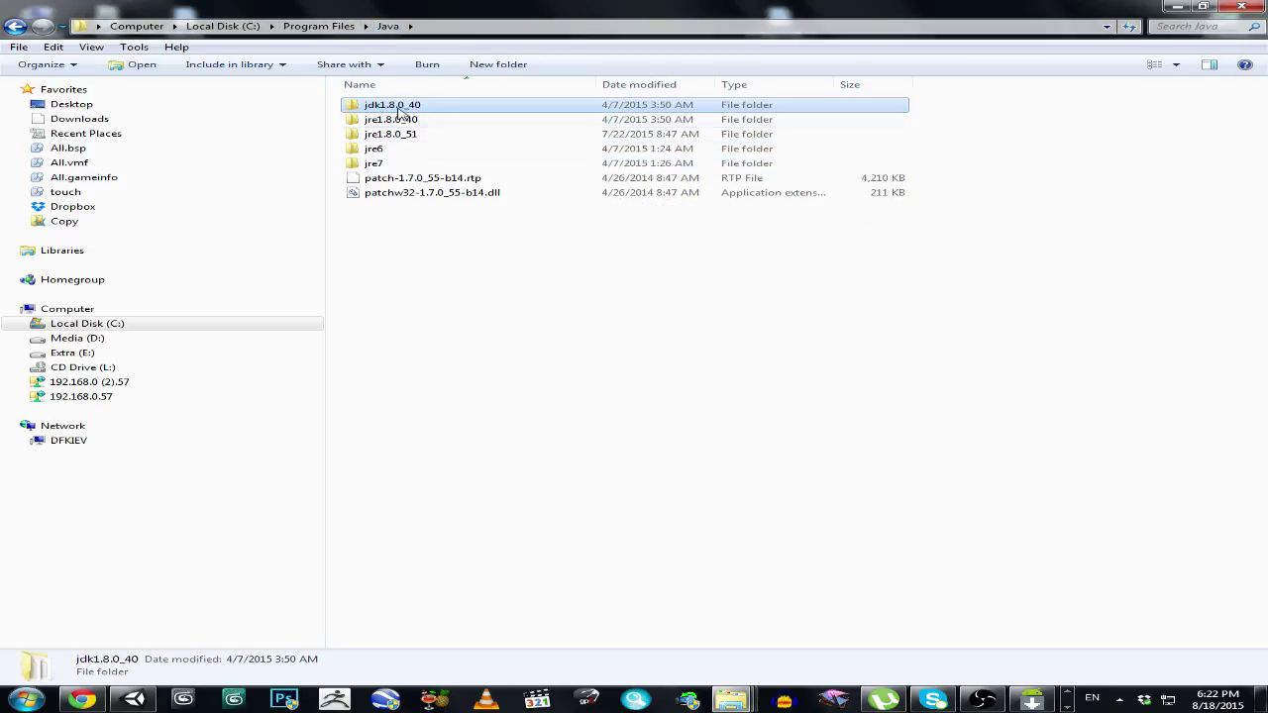
double_click(408, 134)
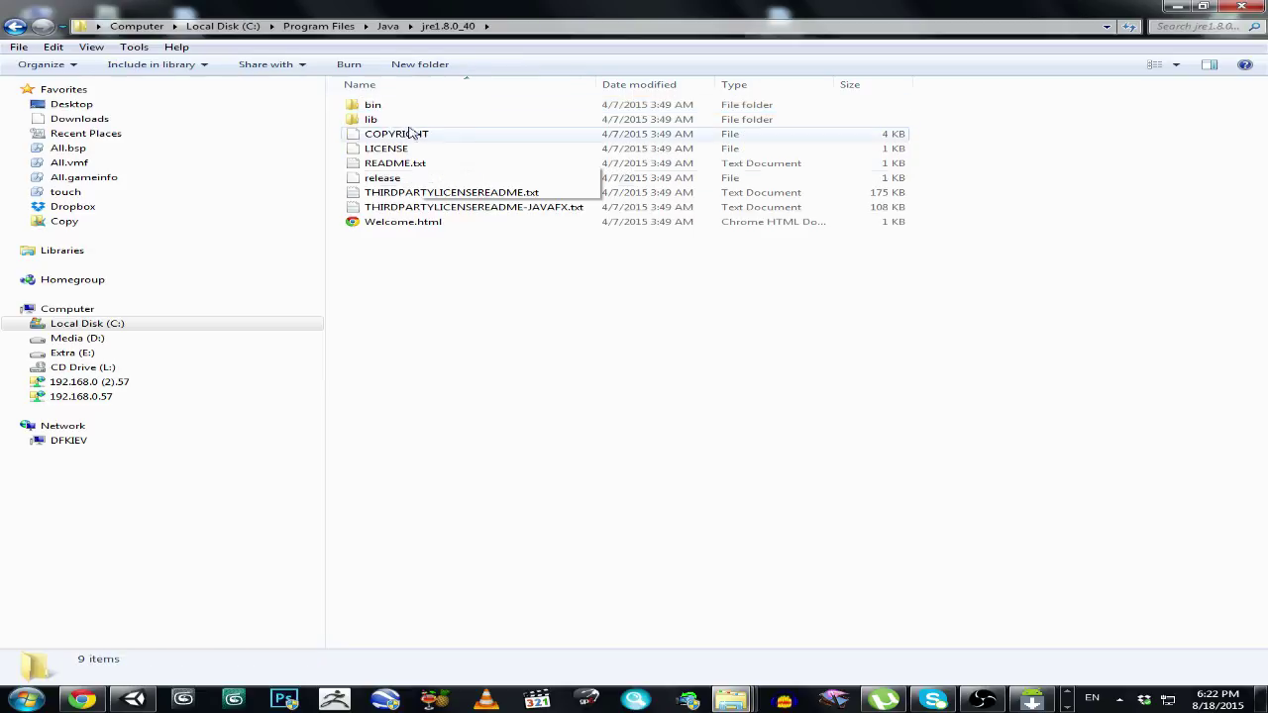
click(392, 28)
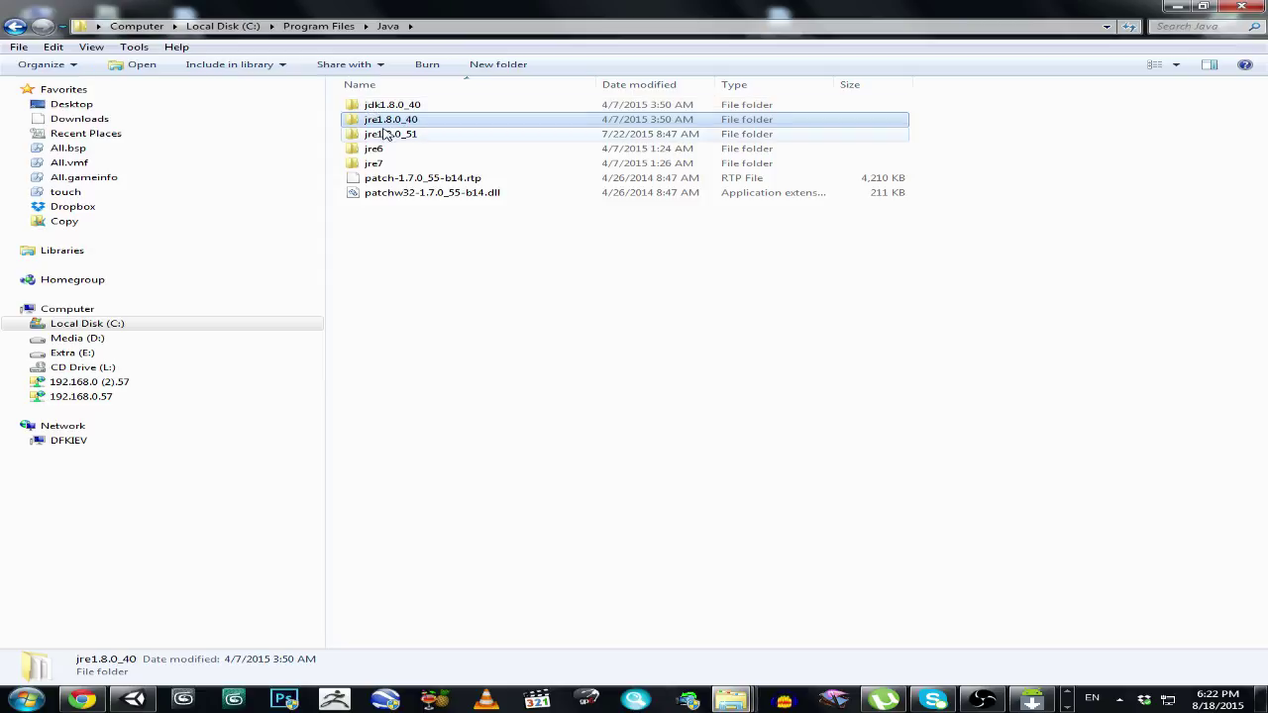
mouse_move(390, 119)
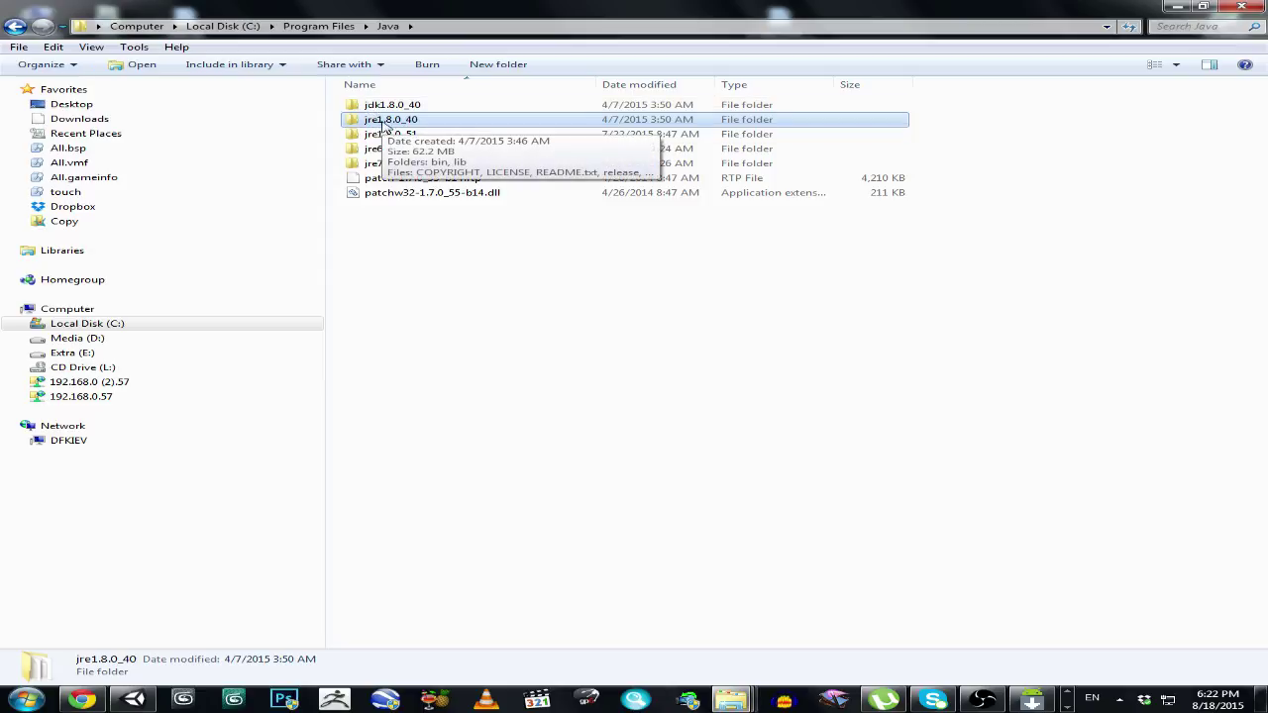
click(1242, 7)
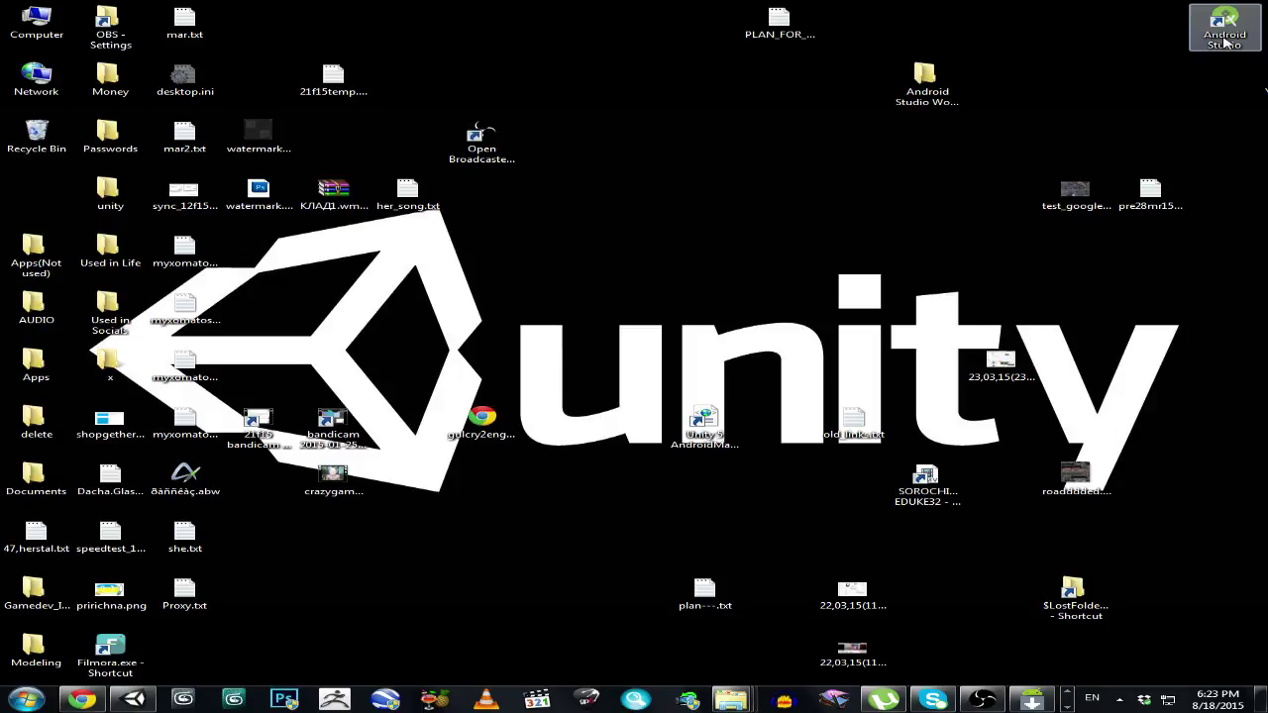
Launch Android Studio, then set Unity's JDK Location to jdk1.8.0_40 and close Preferences
double_click(1226, 42)
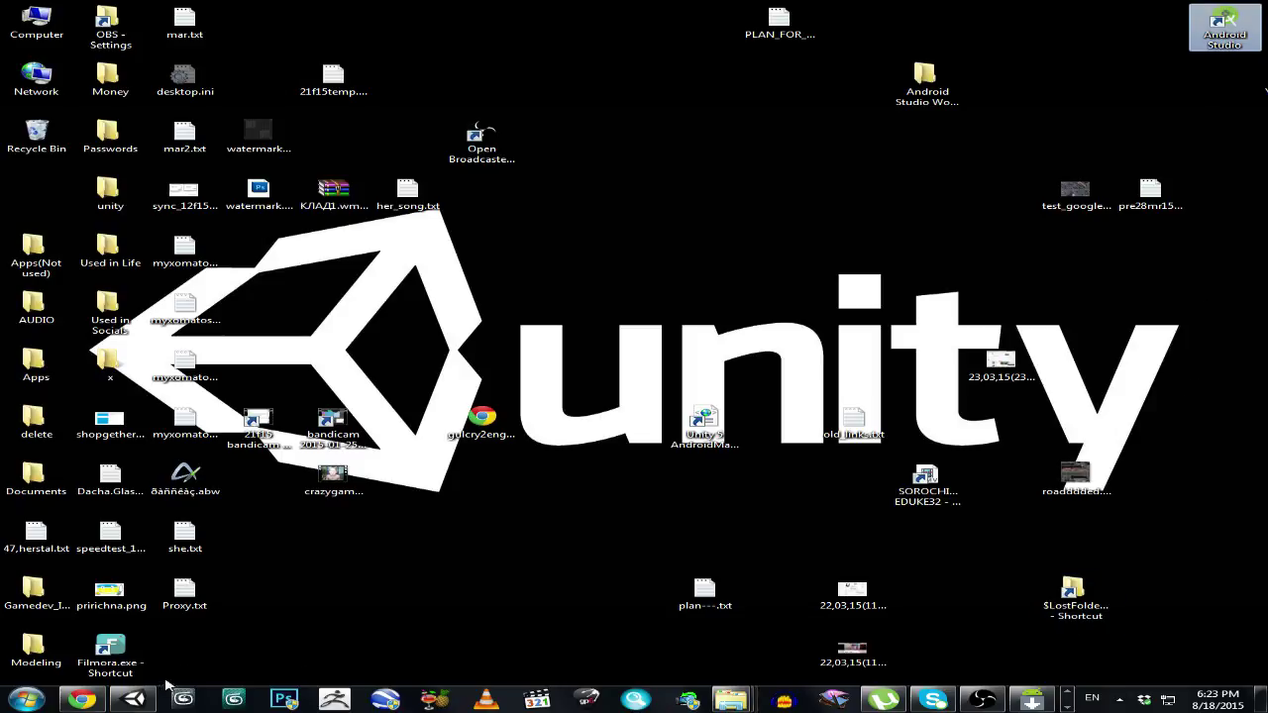
click(137, 700)
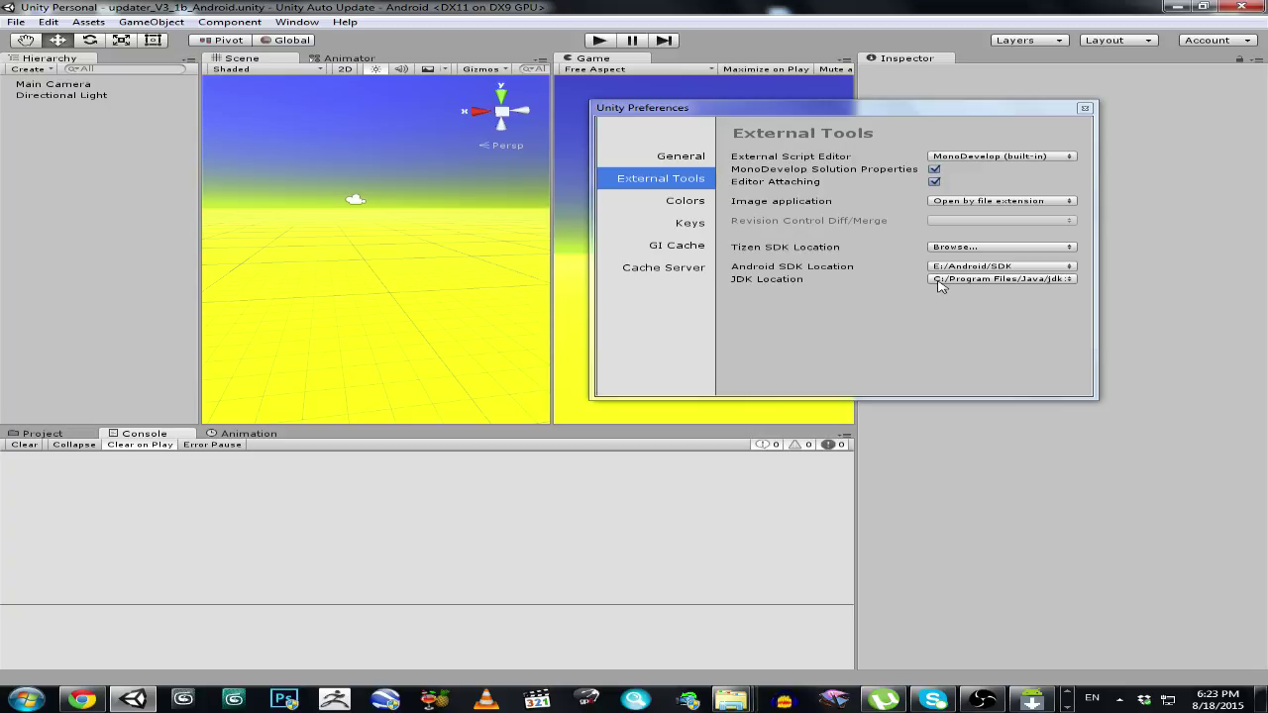
click(940, 281)
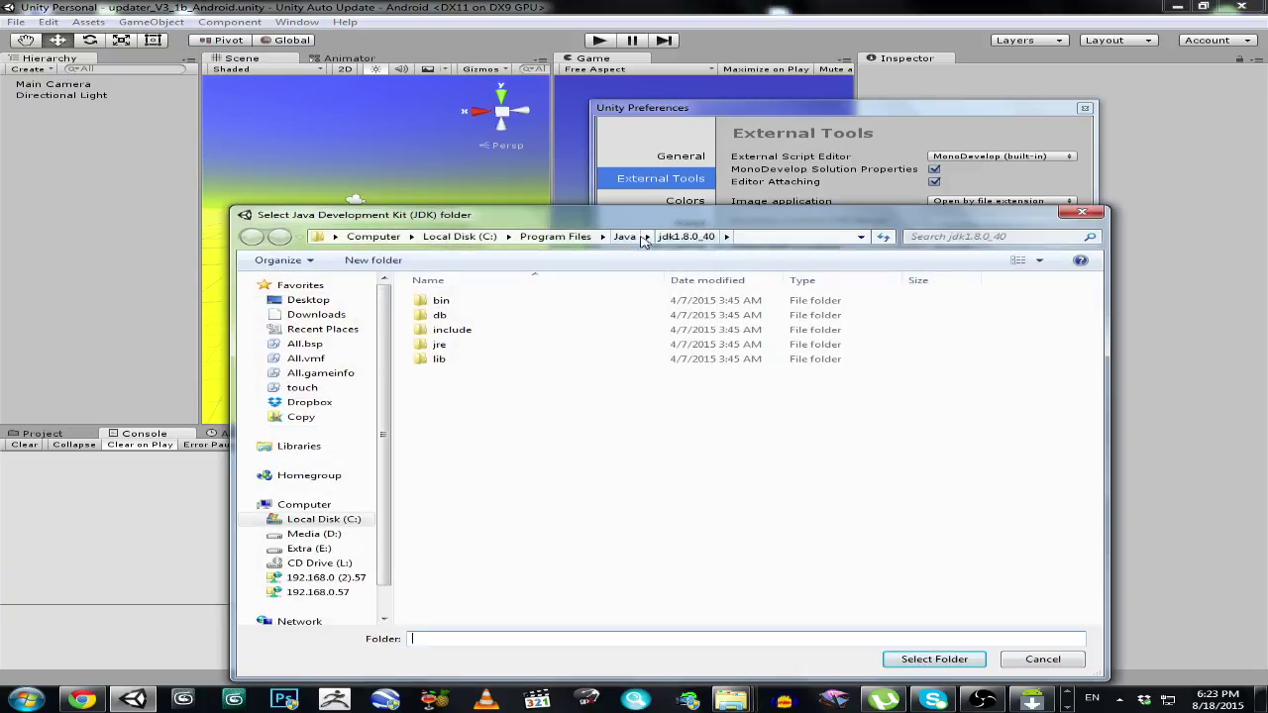
click(1081, 213)
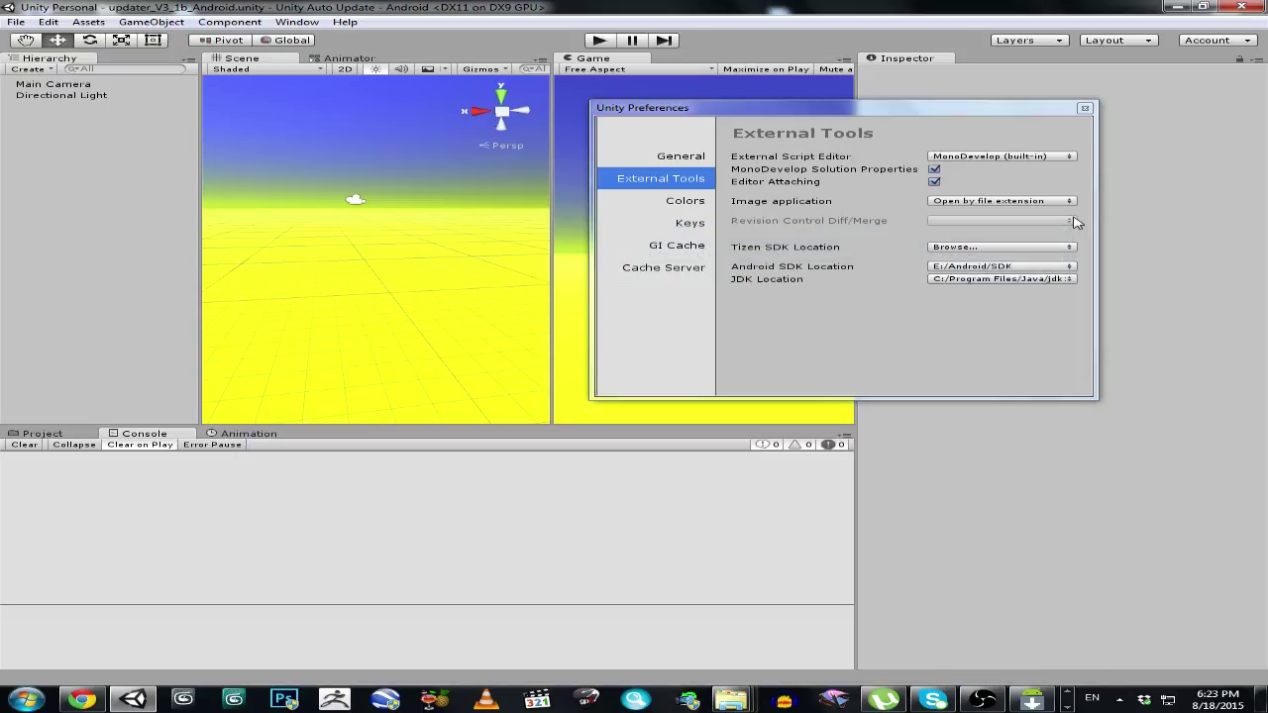
click(1085, 108)
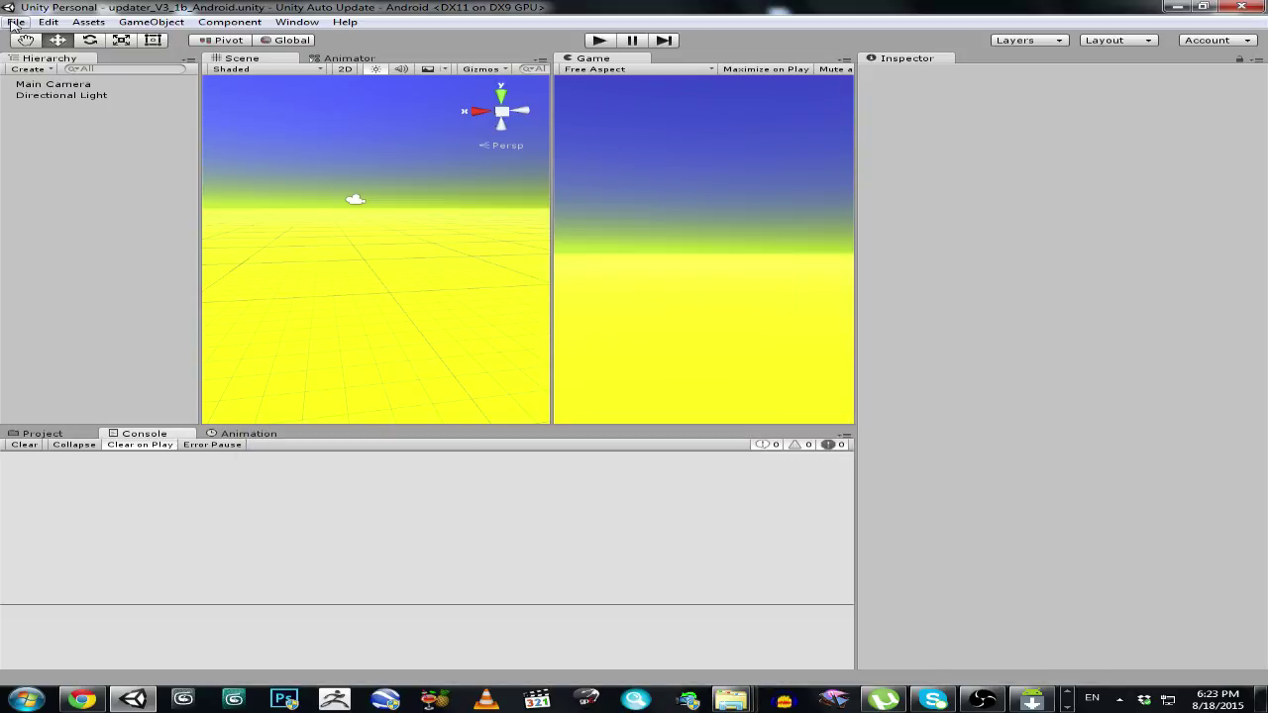
Export a Google Android Project to E:\Android\Unity_Projects, then view the tools-version error search
click(14, 24)
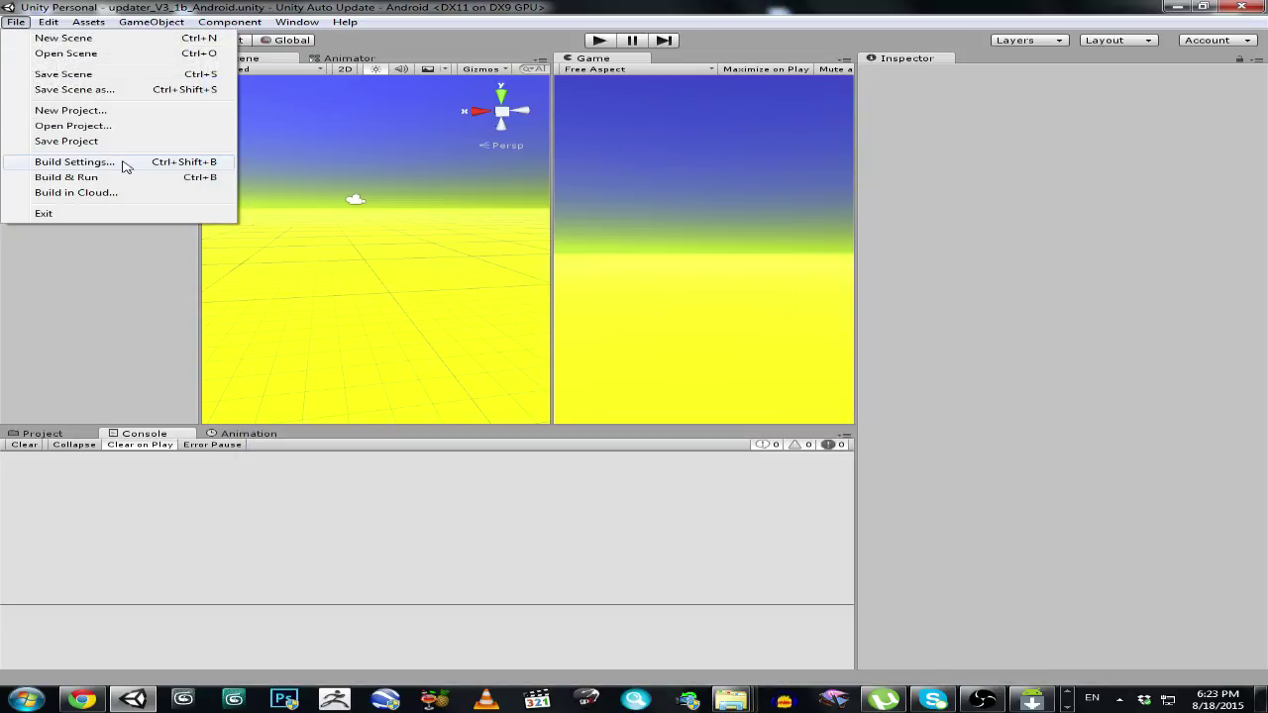
click(75, 162)
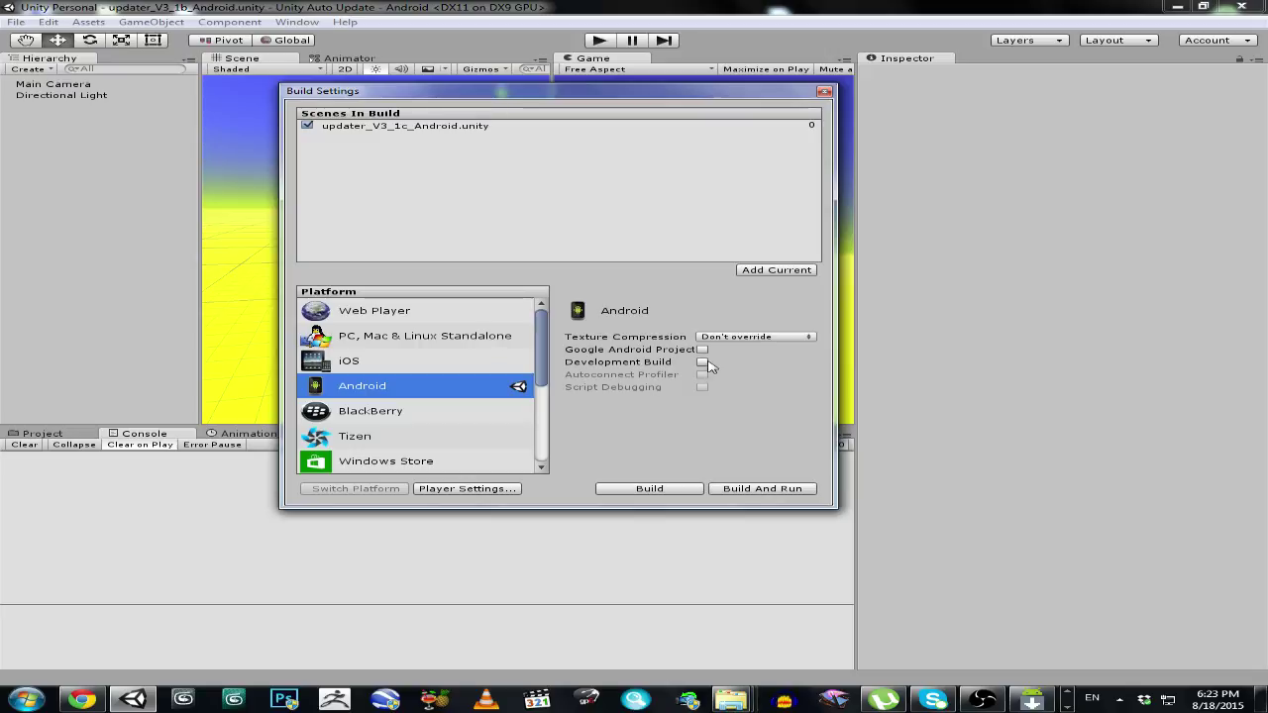
click(704, 350)
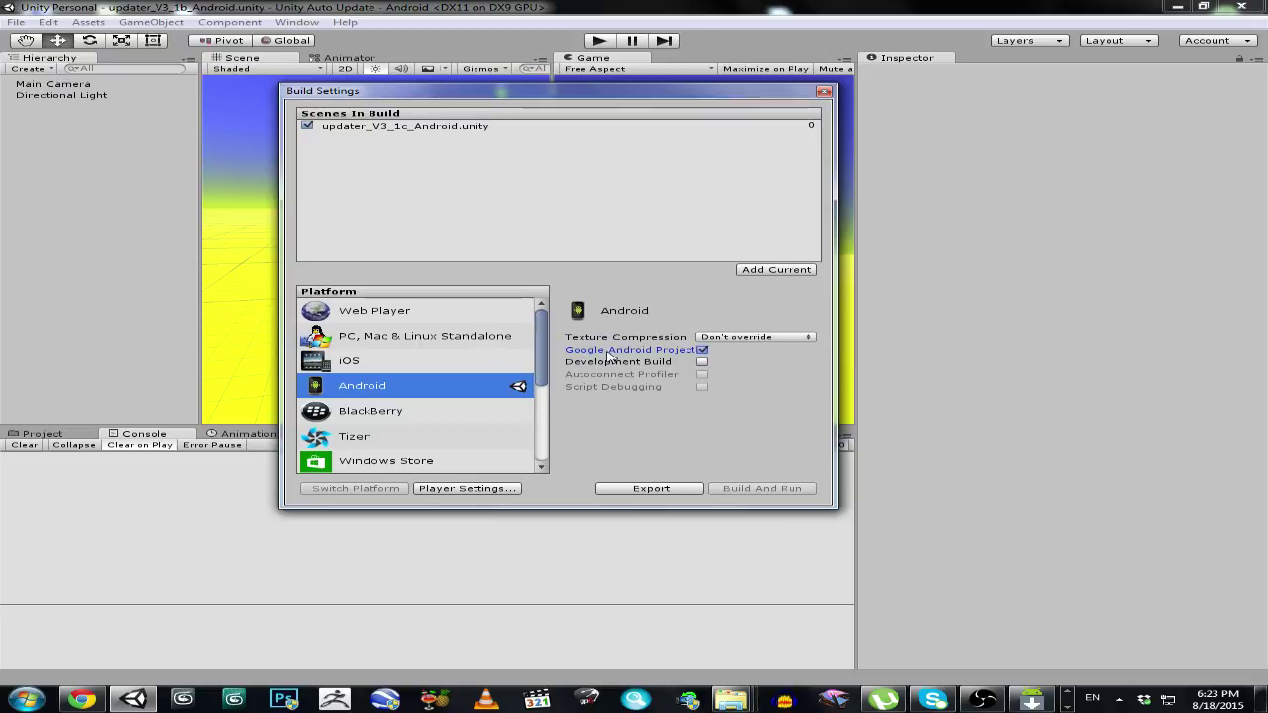
click(690, 490)
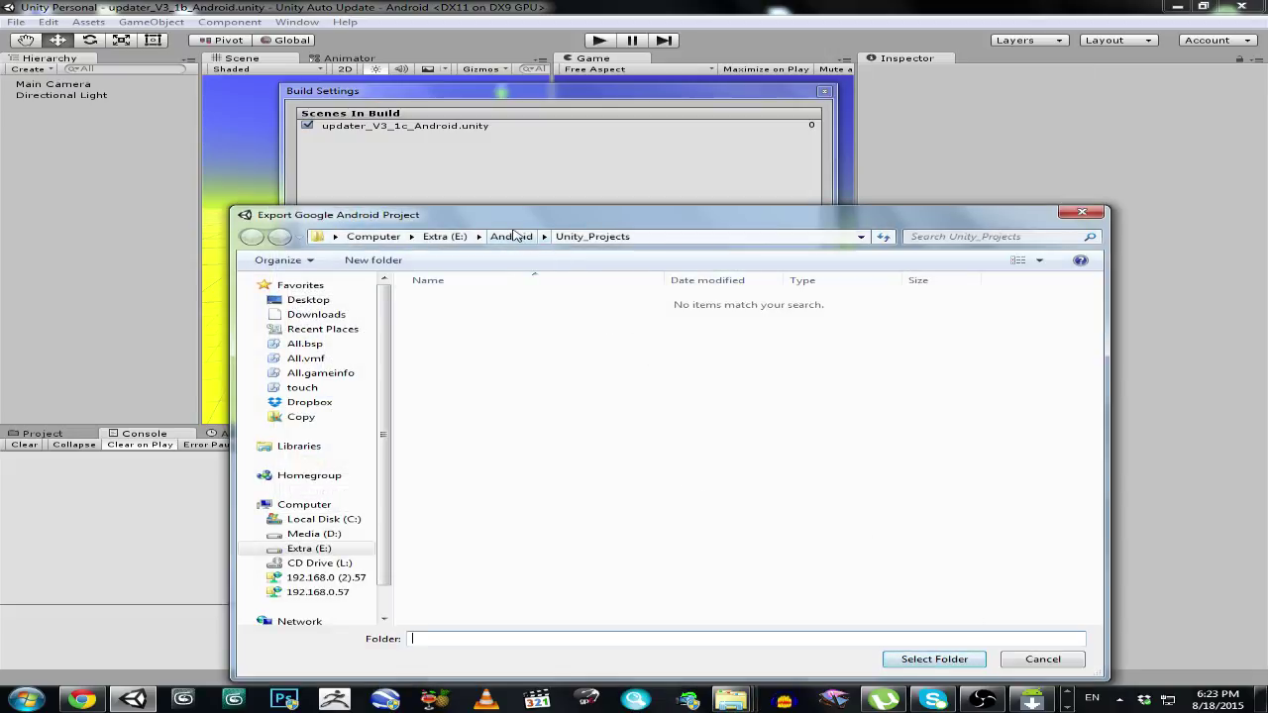
click(511, 236)
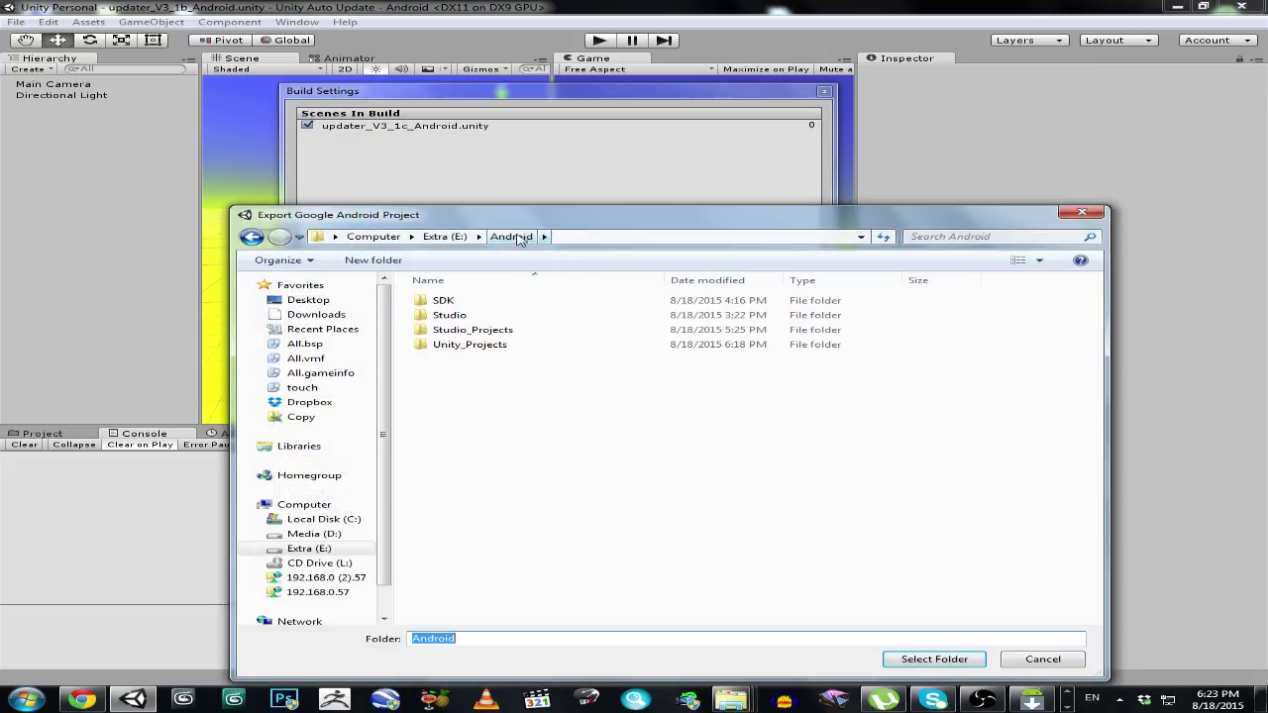
click(913, 661)
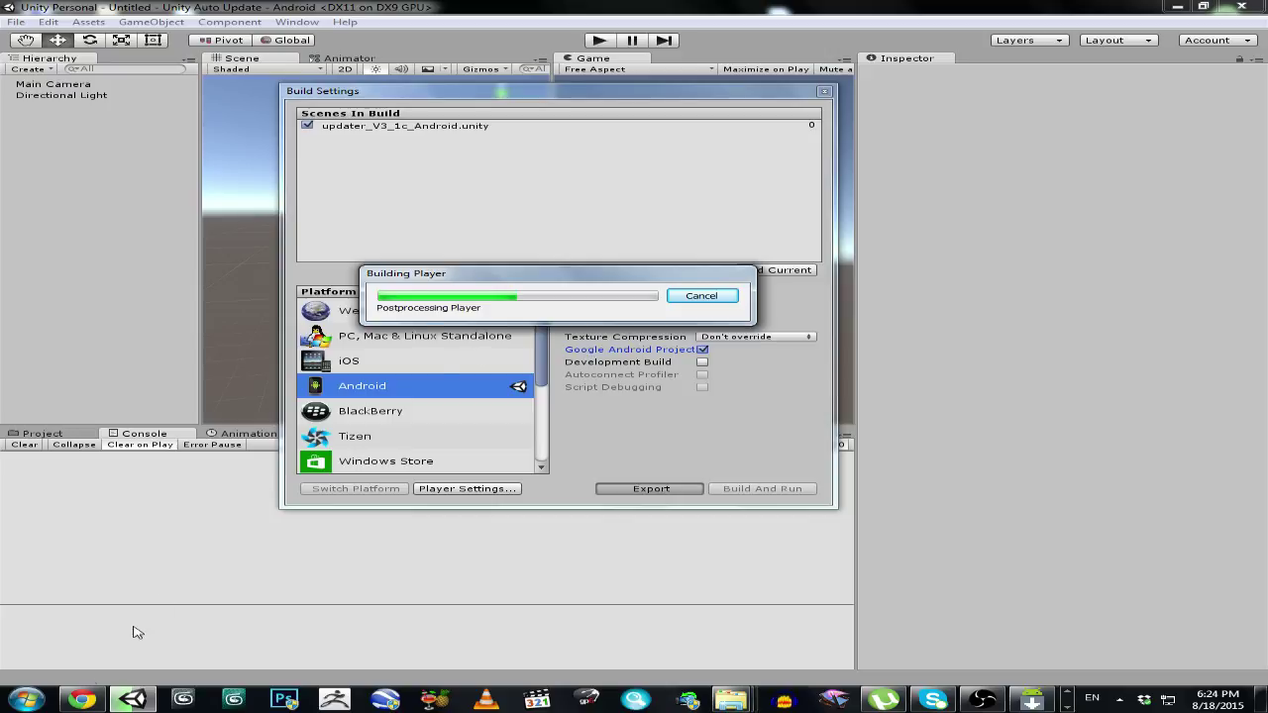
click(77, 704)
click(1033, 11)
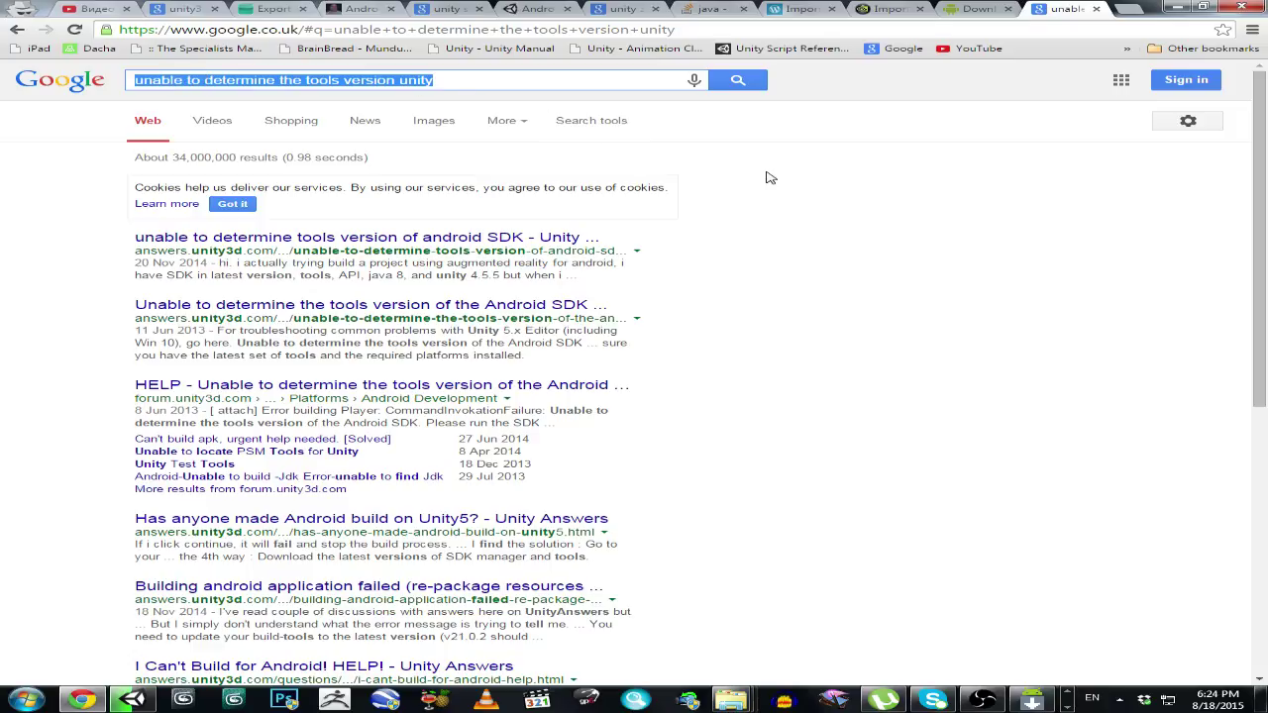
Minimize Chrome to watch Unity's Android export progress
click(1179, 10)
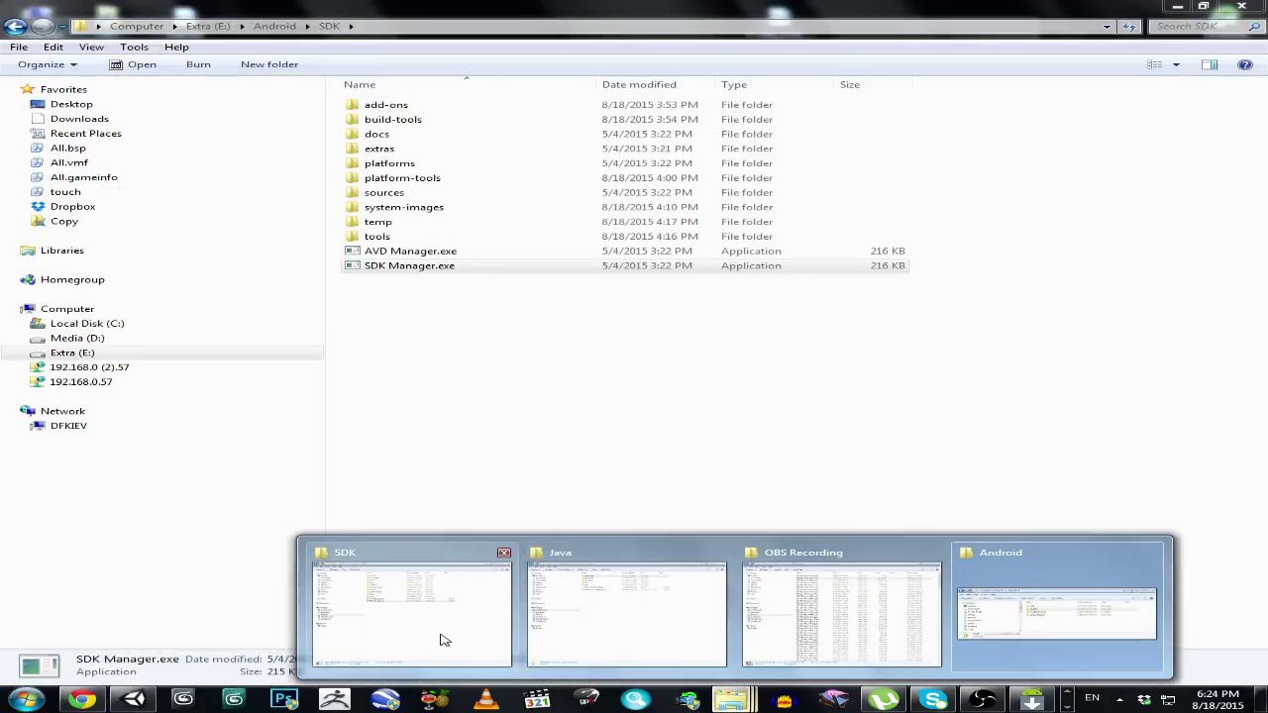
Bring the E:\Android\SDK window forward and select SDK Manager.exe
click(439, 634)
click(407, 271)
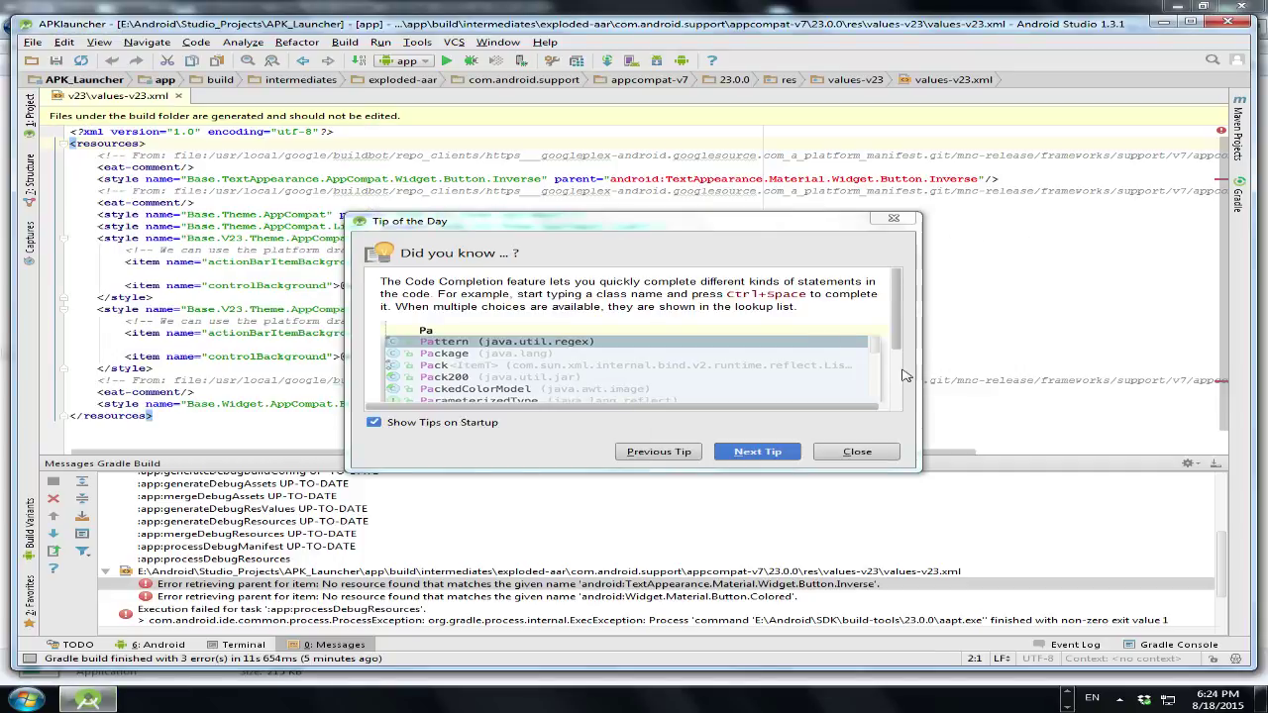
Check the installed Android SDK tools and platforms in Android Studio; API 23 isn't installed
click(879, 454)
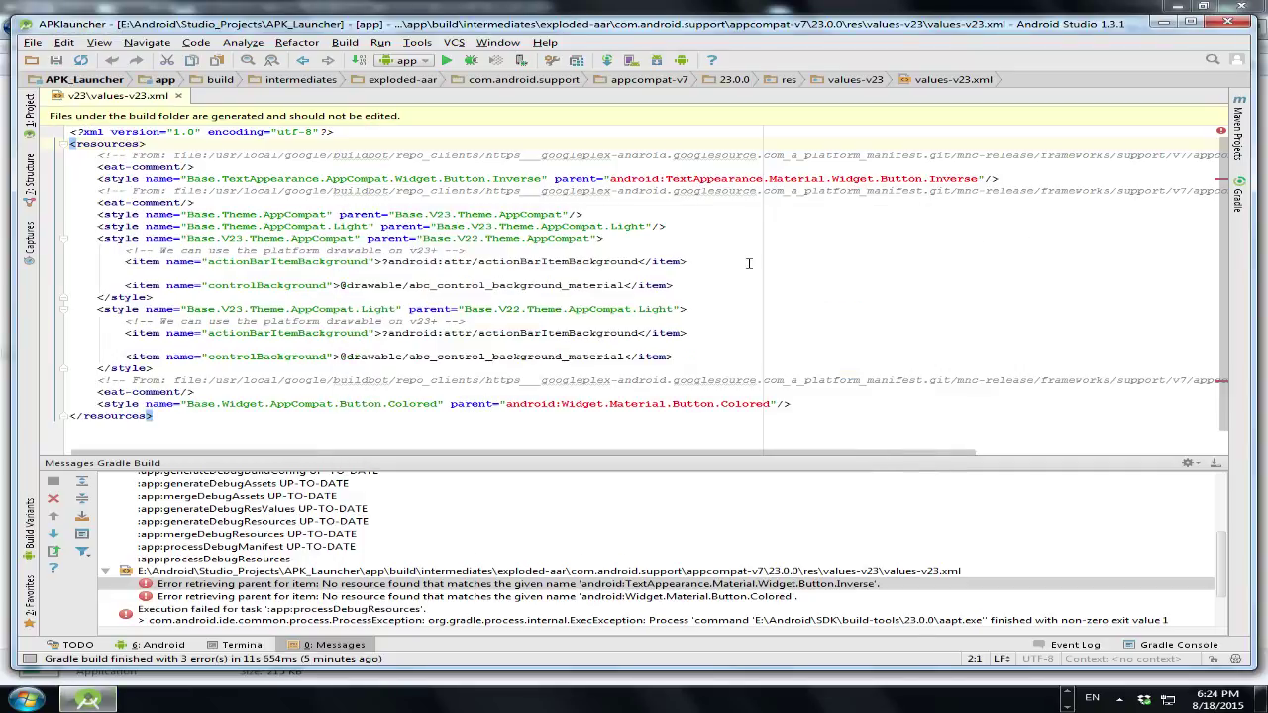
click(658, 65)
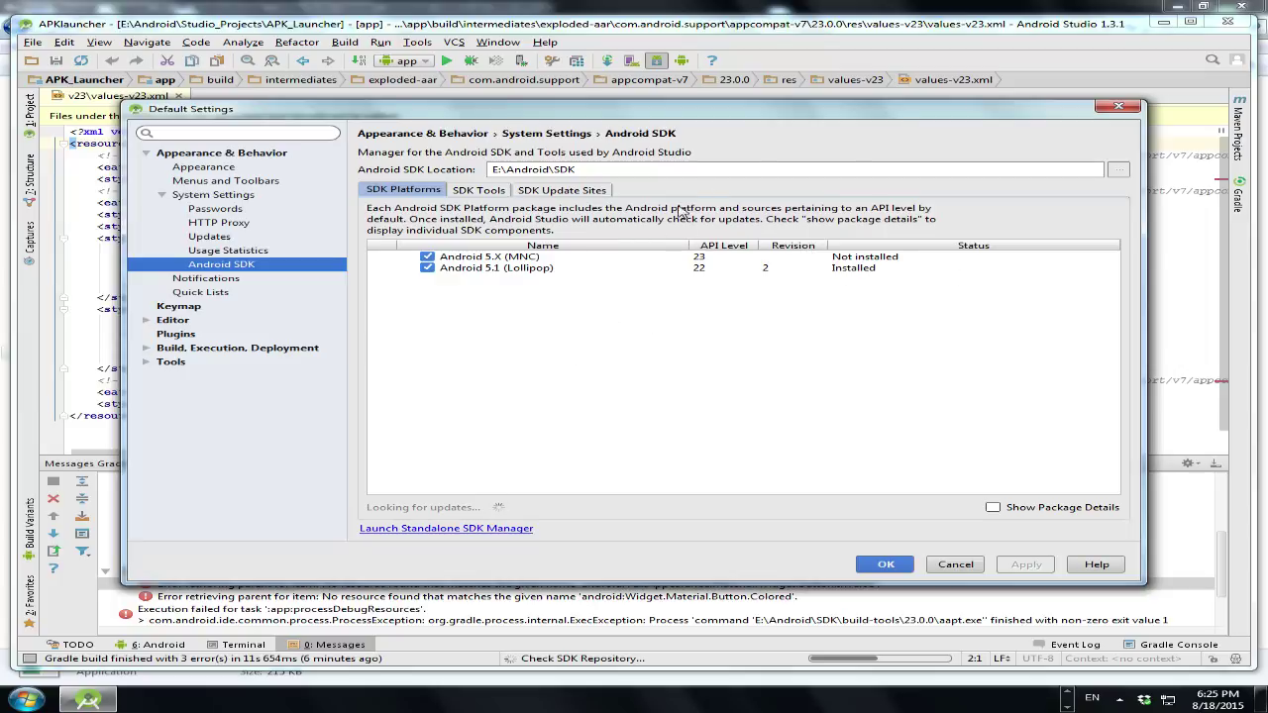
click(486, 192)
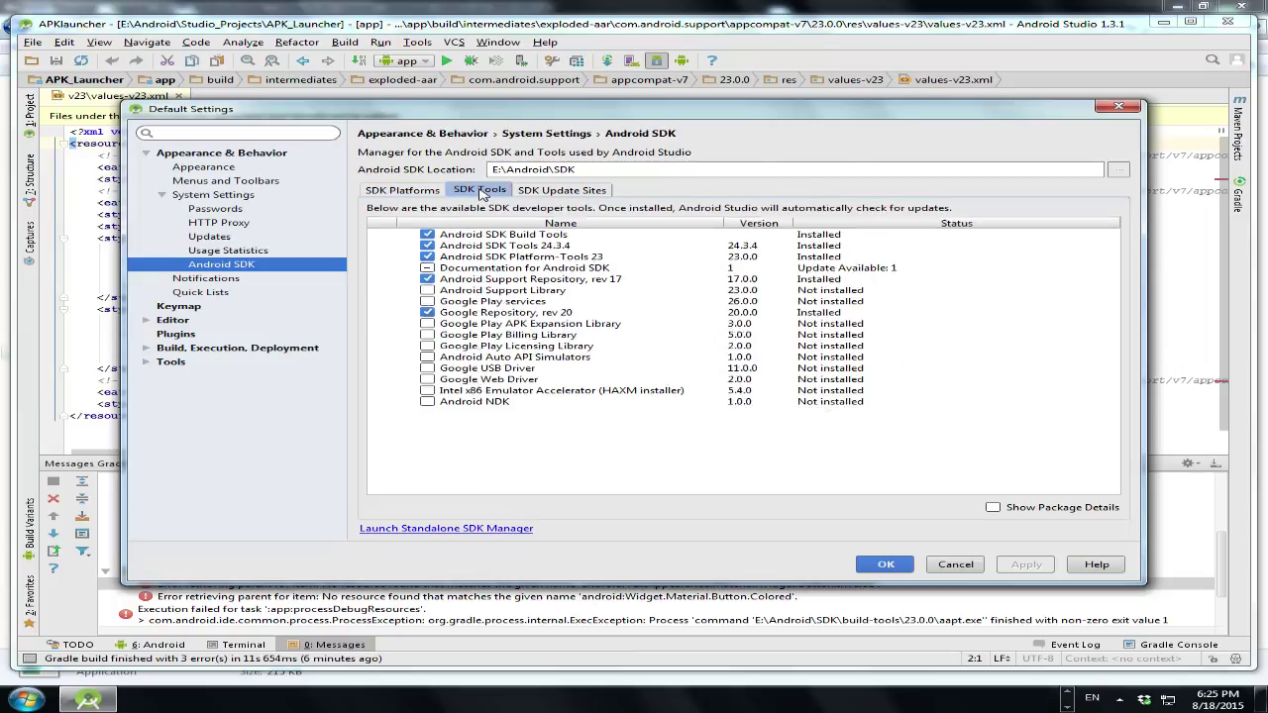
click(405, 192)
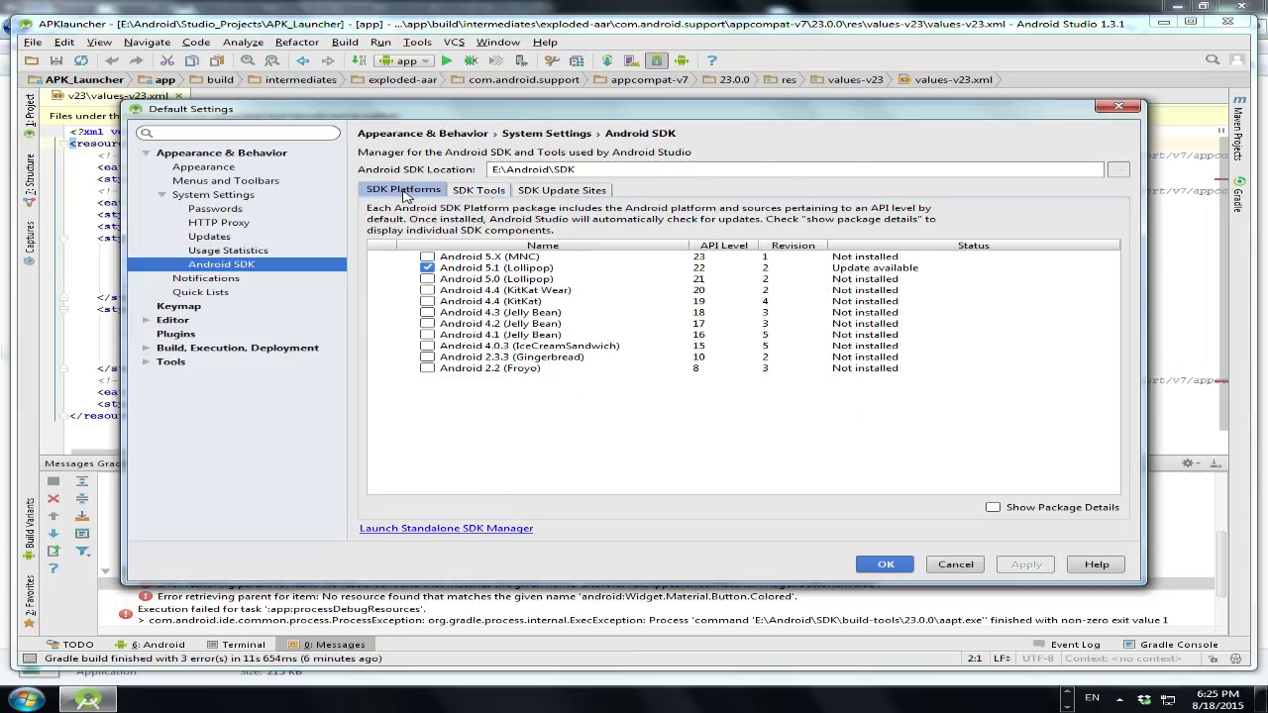
click(1118, 106)
Minimise Android Studio, confirm Unity's Google Android Project export, and find the Android folder window
click(1164, 28)
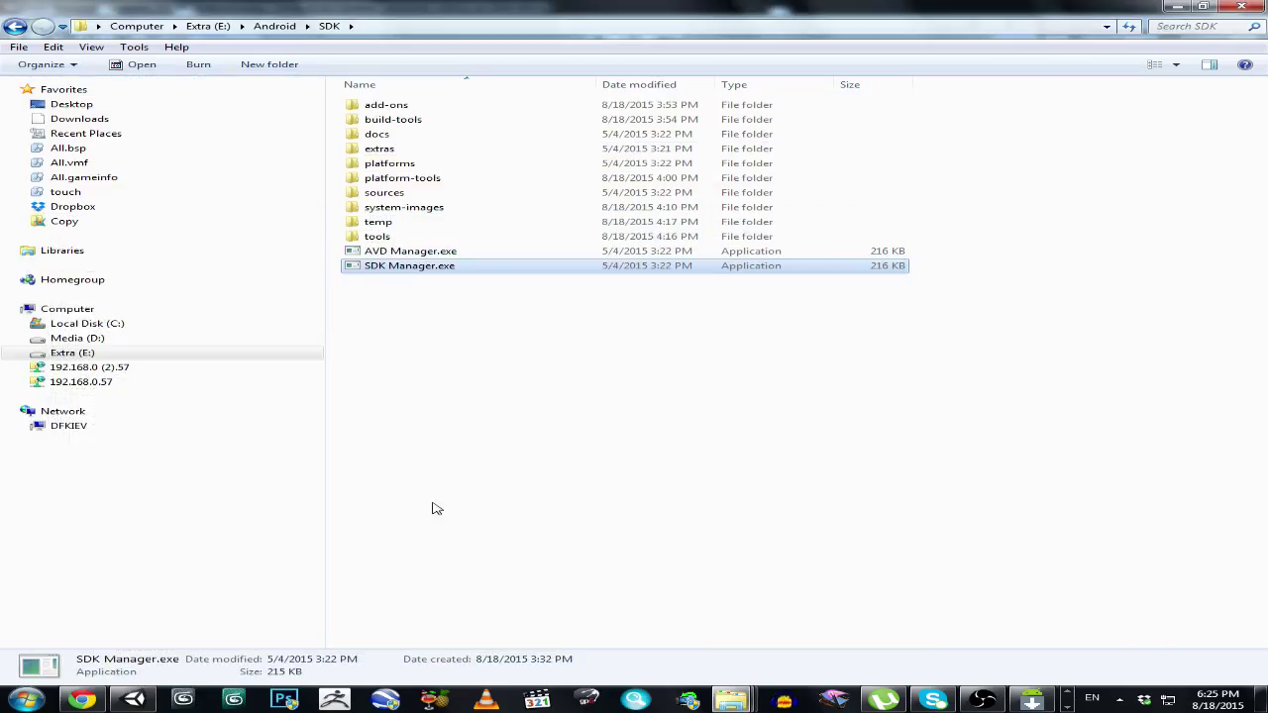
click(133, 700)
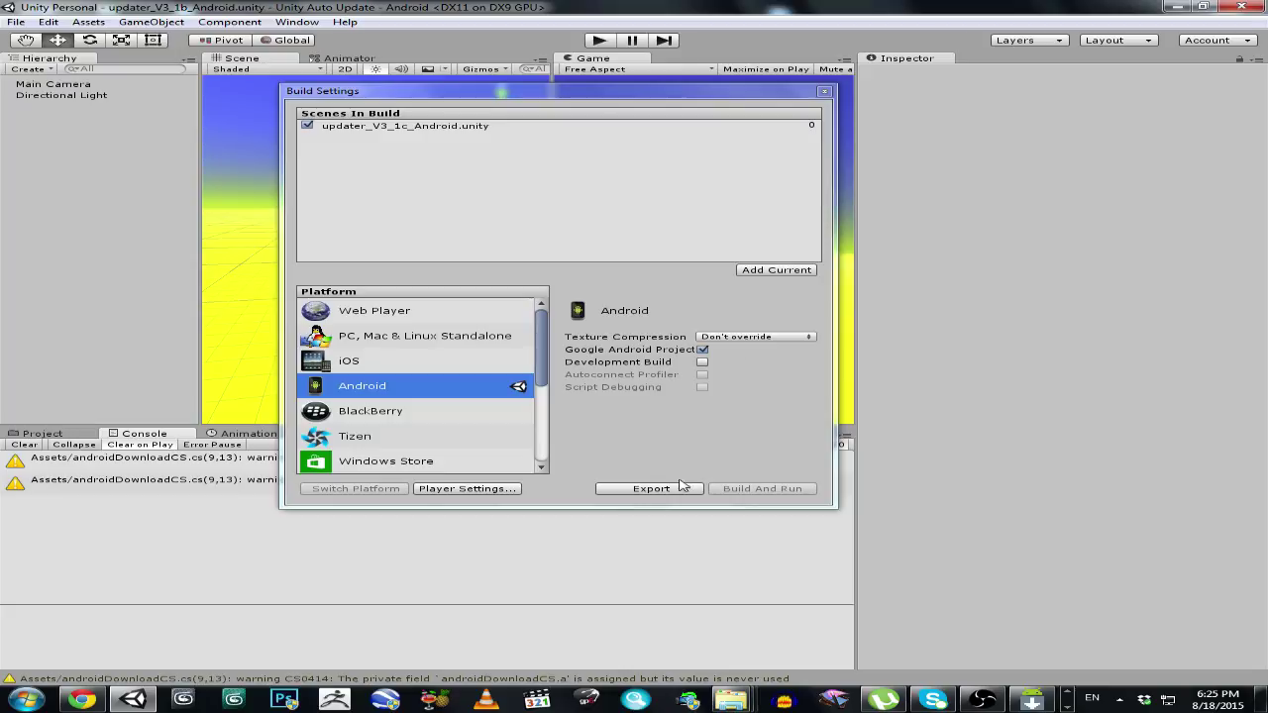
click(731, 699)
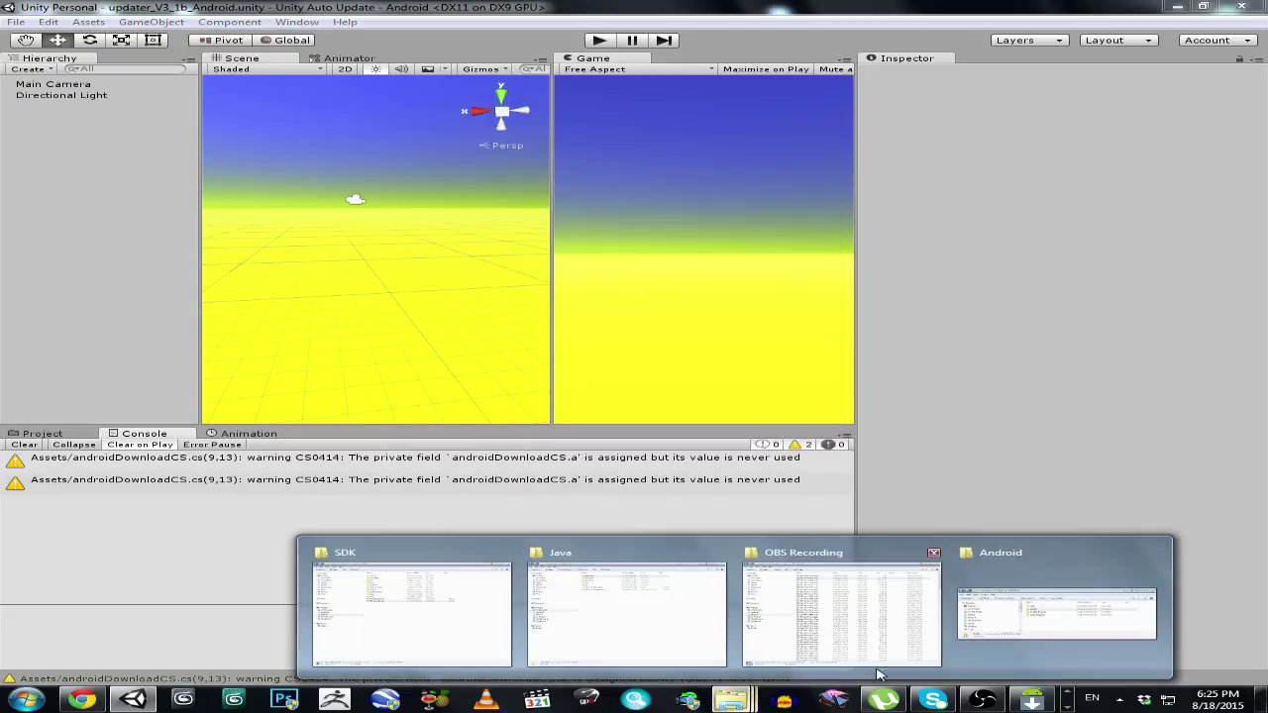
Open E:\Android\Unity_Projects\Unity Auto Update and move the Explorer window down
click(1027, 619)
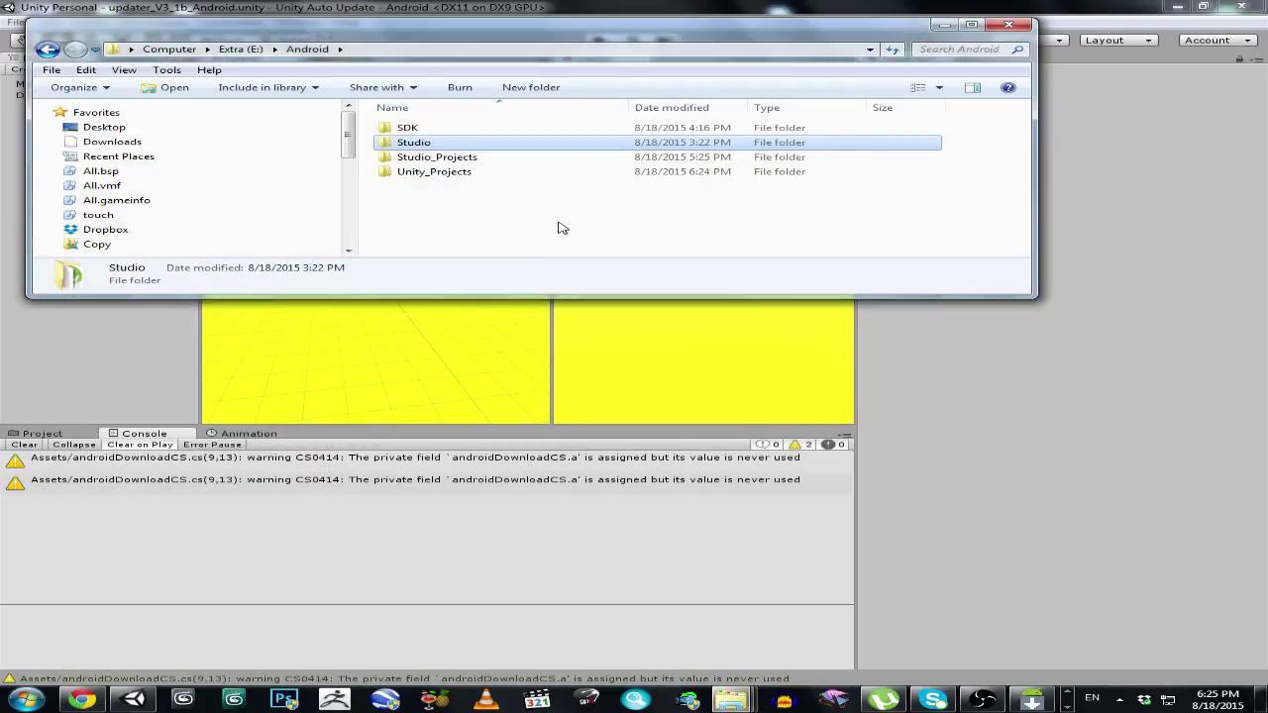
click(424, 173)
double_click(425, 173)
double_click(436, 132)
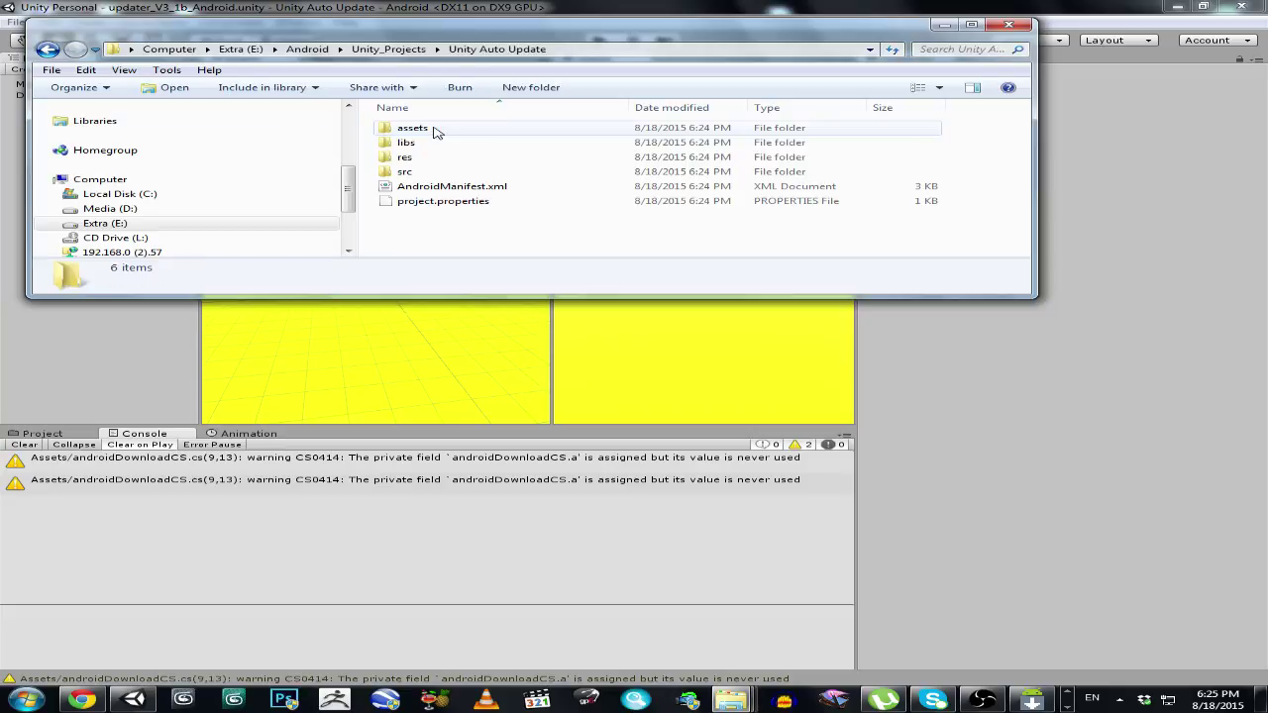
drag(446, 35, 485, 228)
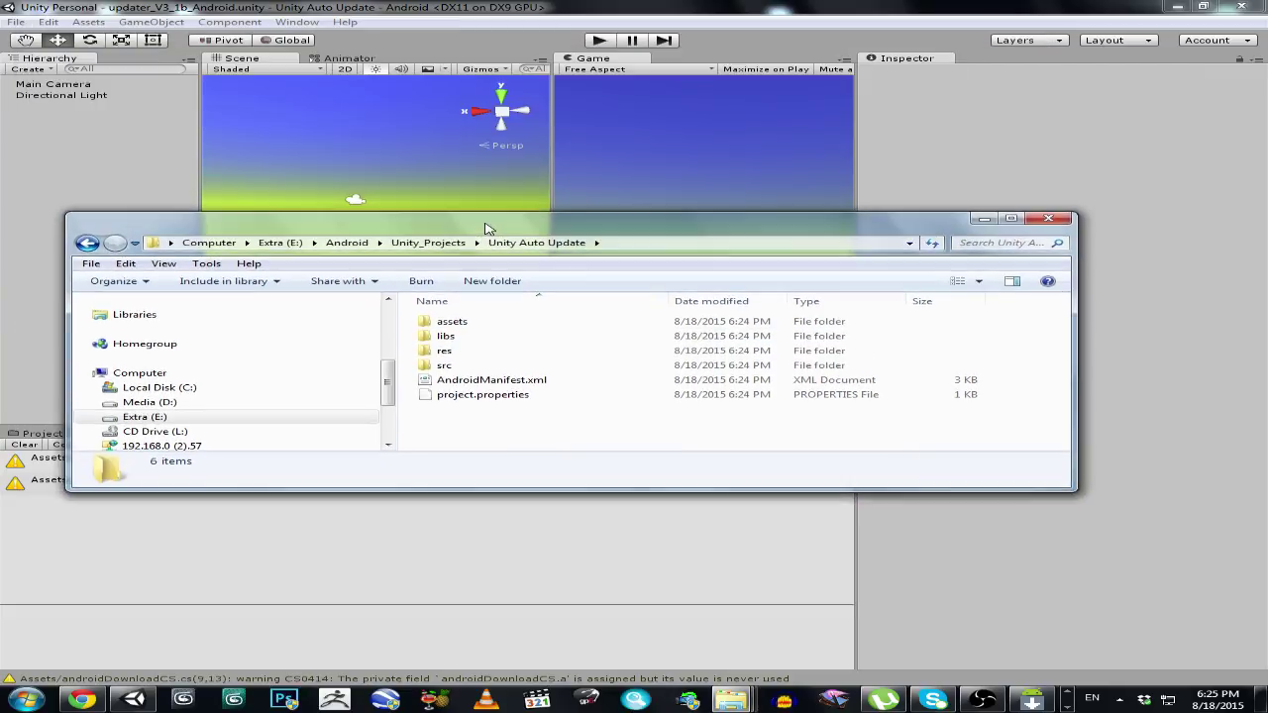